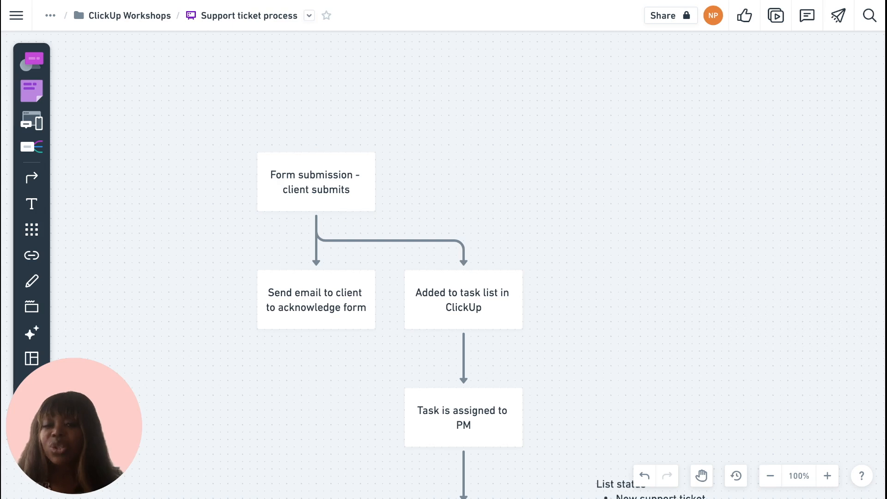
- Review the support ticket flowchart from client form submission to the internal review stage, including the list of statuses
scroll(392, 346, down, 5)
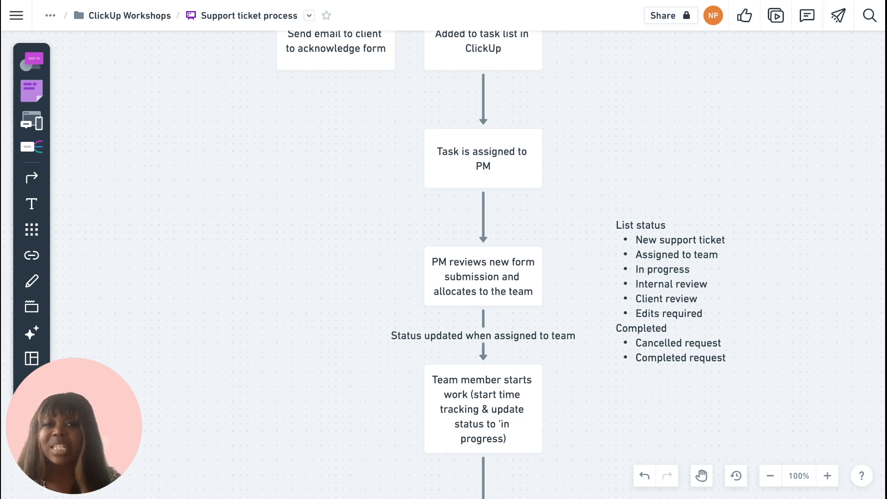
scroll(444, 259, up, 4)
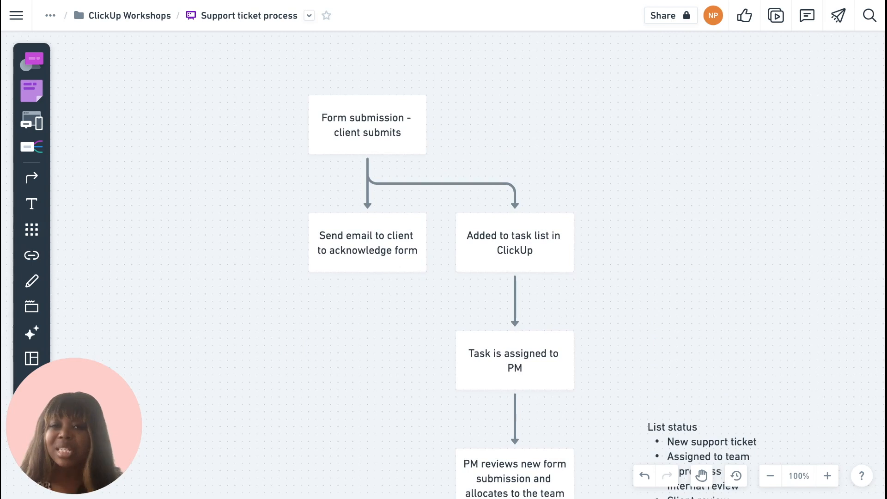
scroll(444, 259, down, 5)
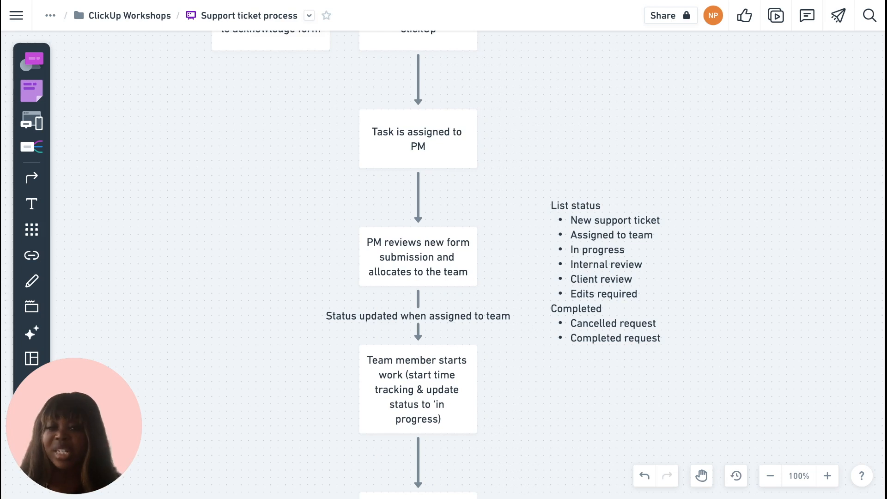
scroll(444, 265, down, 3)
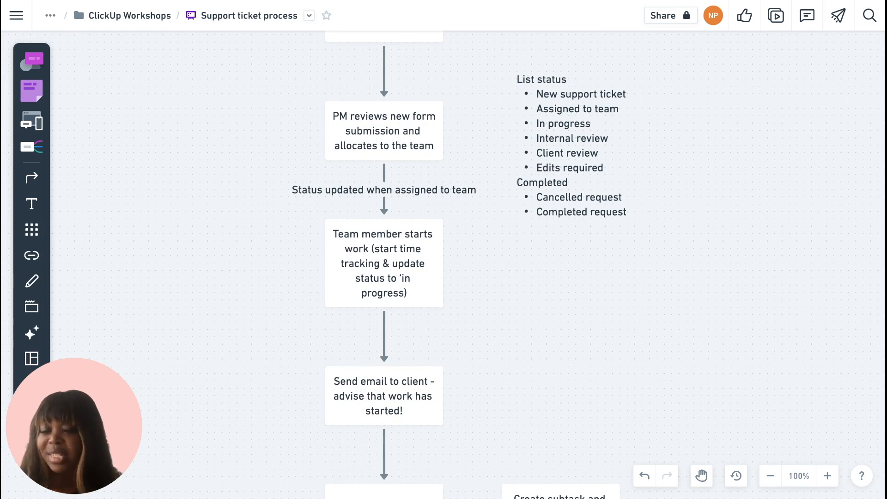
scroll(443, 265, down, 4)
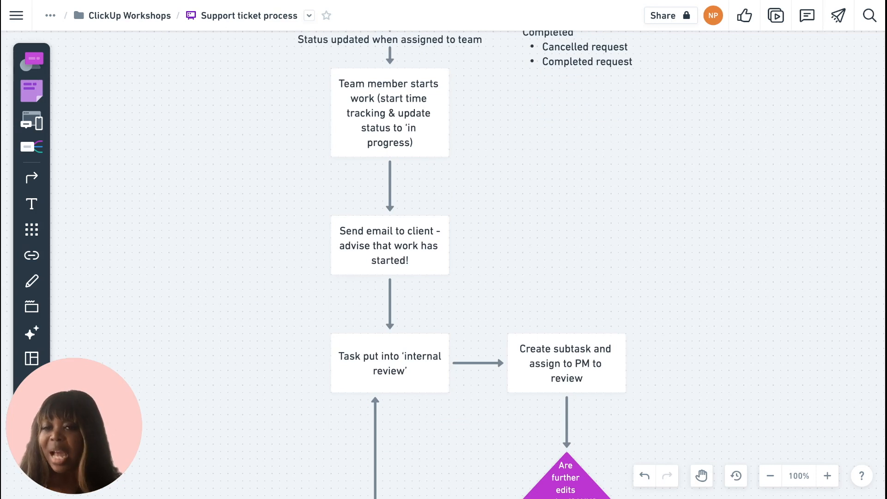
- Examine the flowchart's review stages, from the further-edits decision through client review to task completion and the ticket-closed email
scroll(444, 265, down, 10)
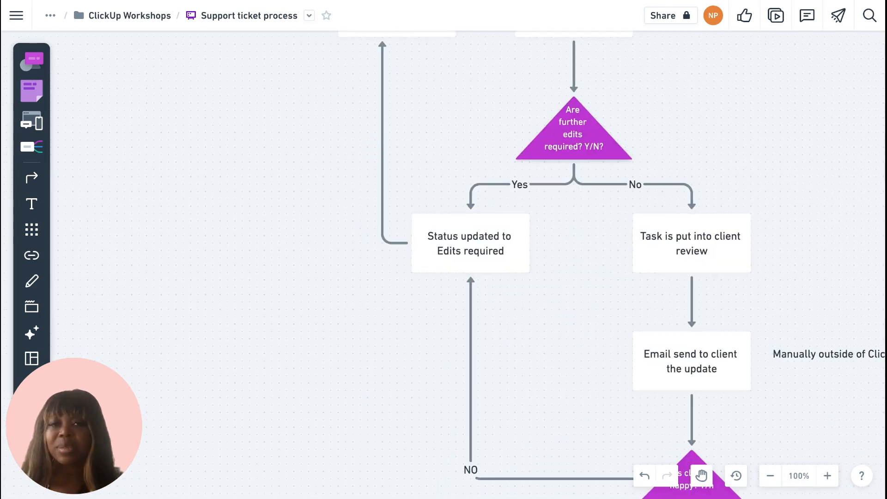
scroll(444, 265, up, 4)
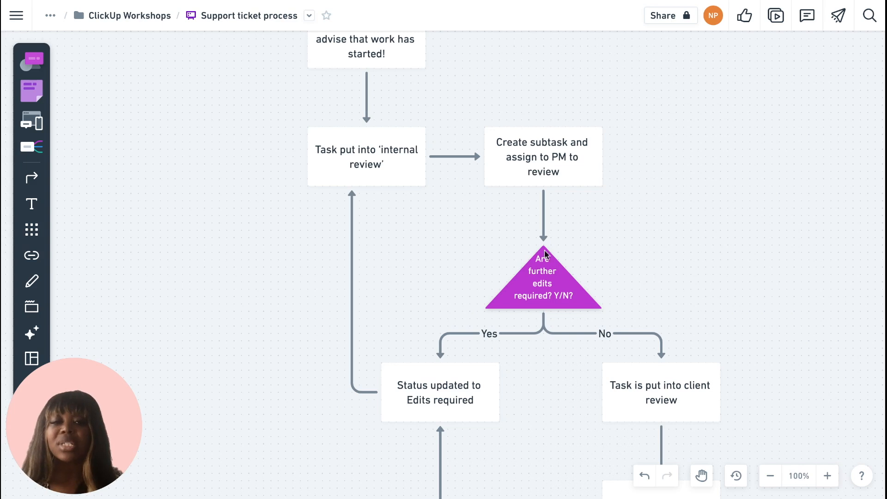
scroll(560, 334, down, 4)
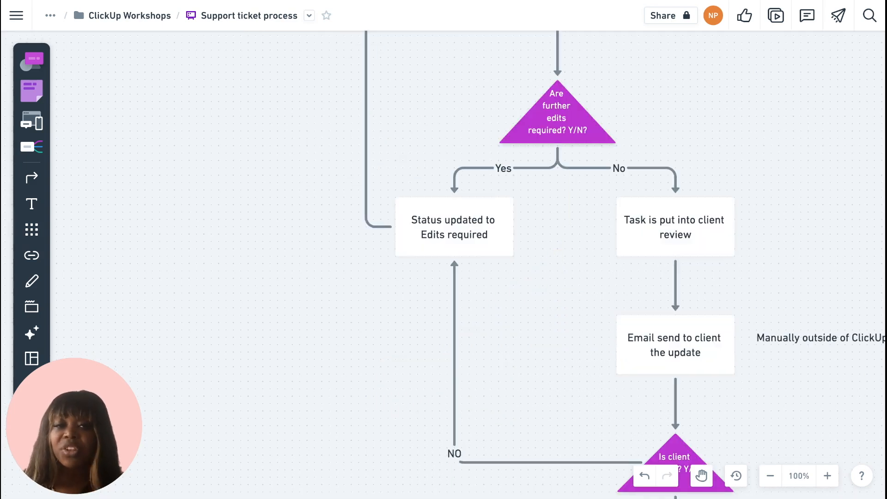
scroll(542, 367, right, 3)
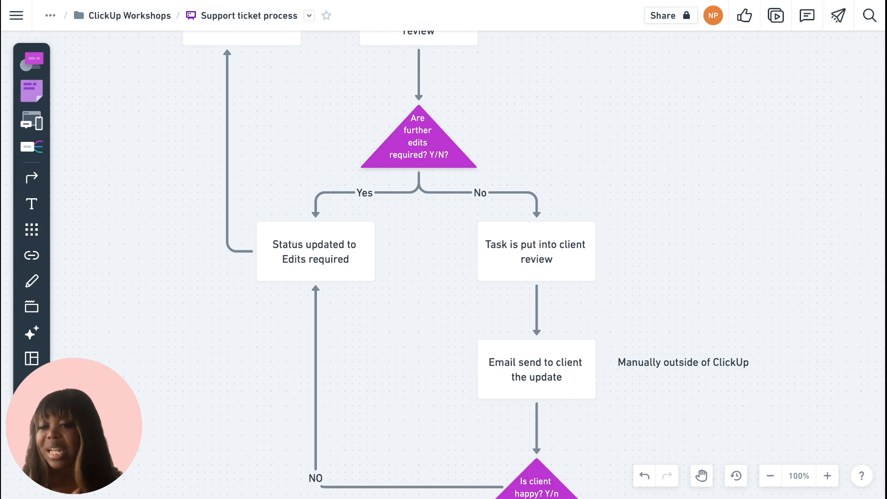
scroll(444, 264, down, 4)
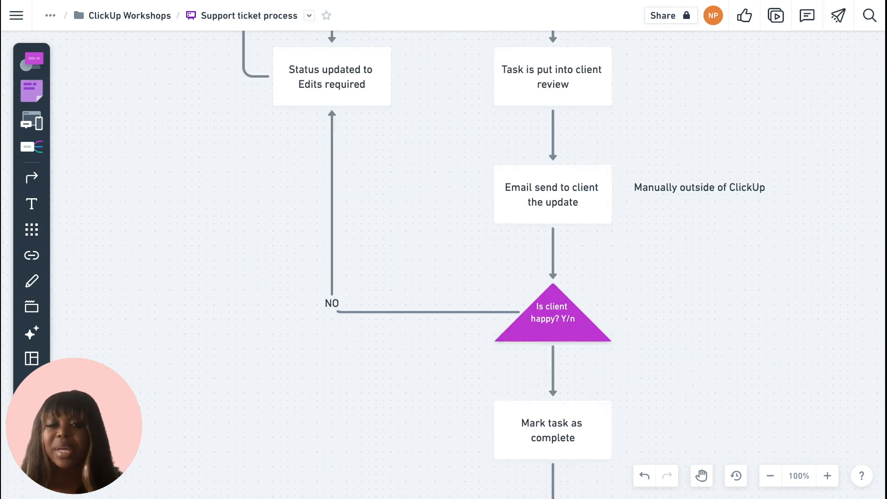
scroll(541, 381, down, 4)
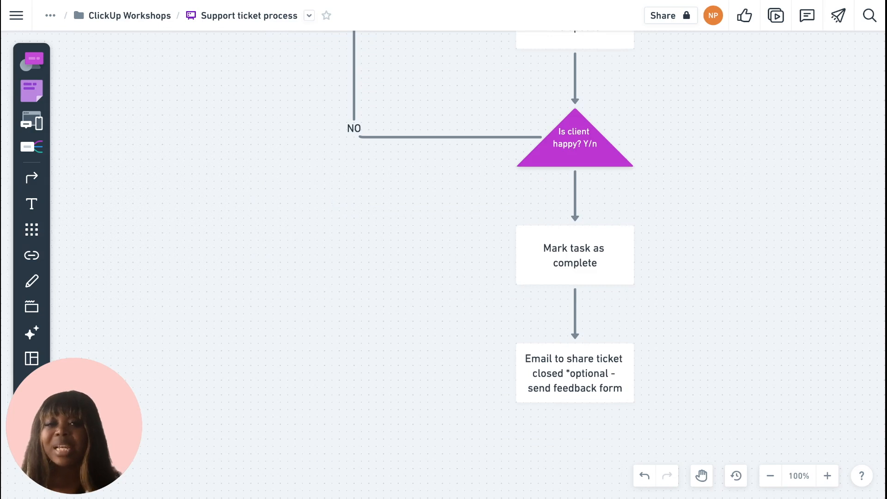
scroll(571, 419, up, 7)
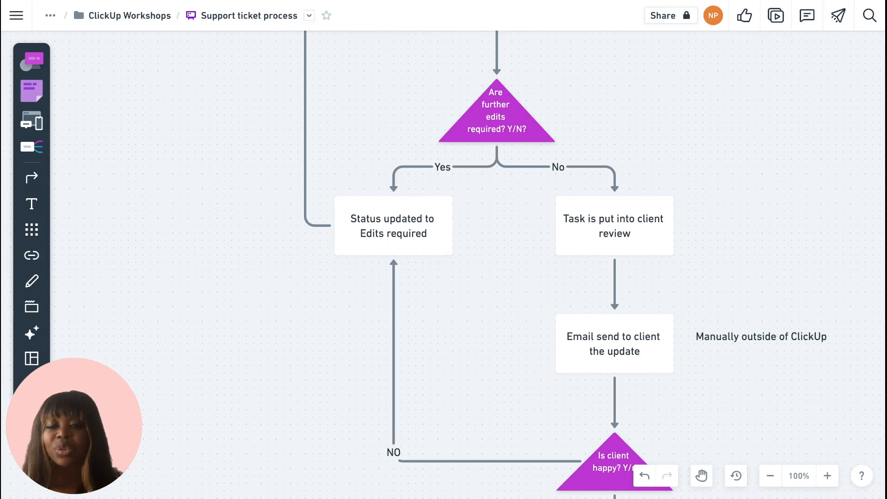
scroll(517, 264, down, 7)
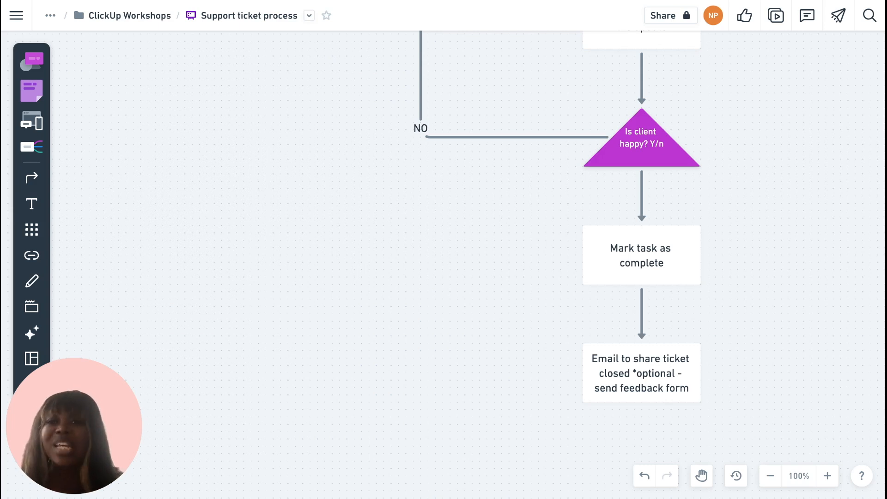
scroll(443, 249, up, 10)
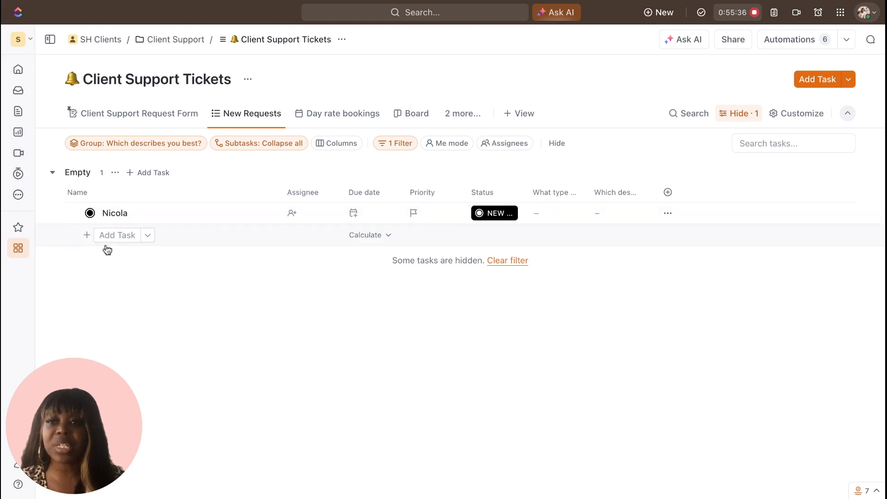
- Switch to the Client Support Tickets list in ClickUp and view the statuses available for the task under New Requests
click(90, 213)
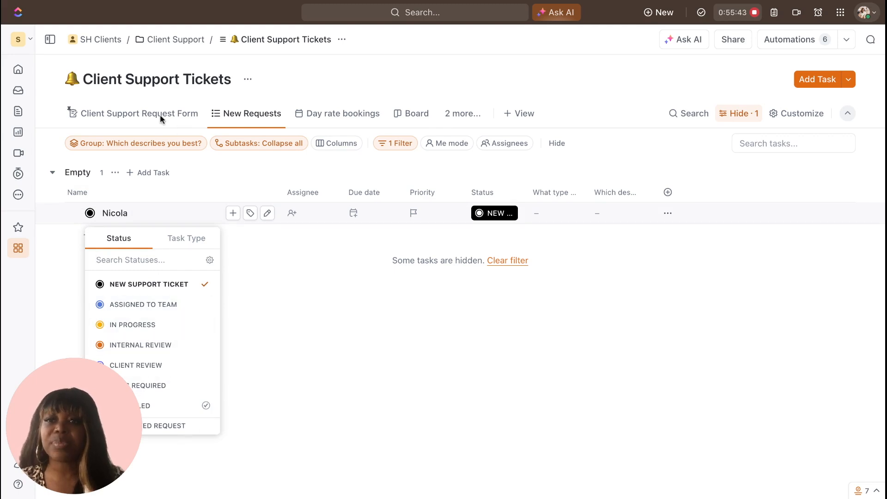
key(Escape)
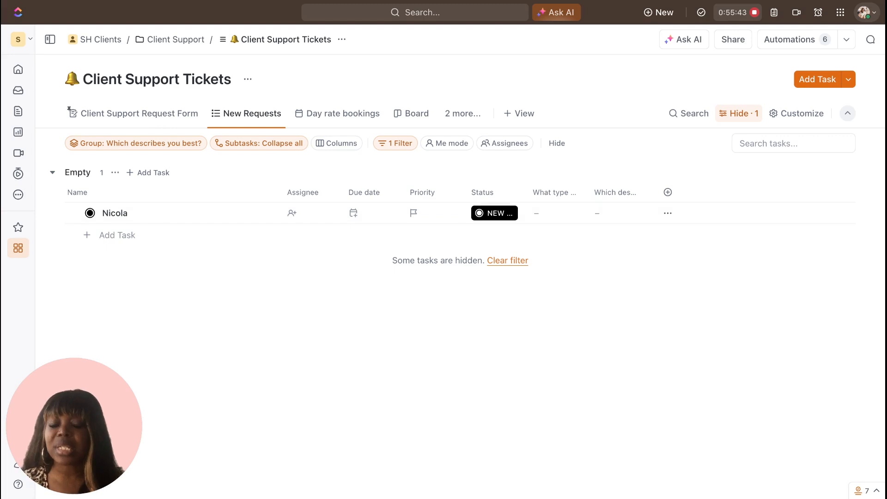
- Open the Client Support Request Form and read its introduction, submission instructions and first fields in preview
click(68, 108)
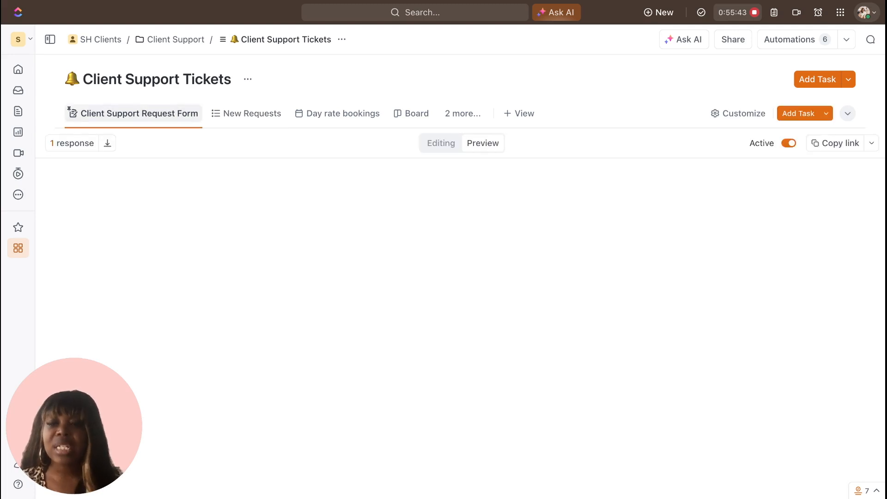
right_click(68, 111)
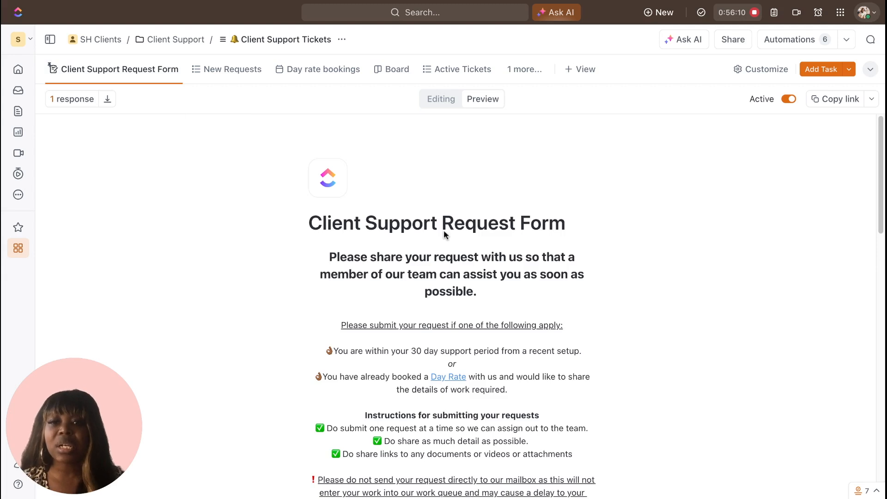
scroll(445, 234, down, 4)
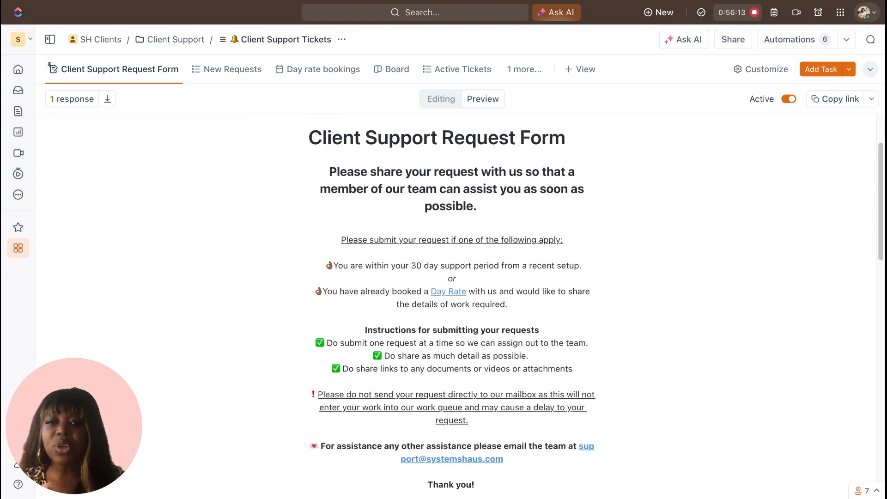
scroll(460, 308, up, 2)
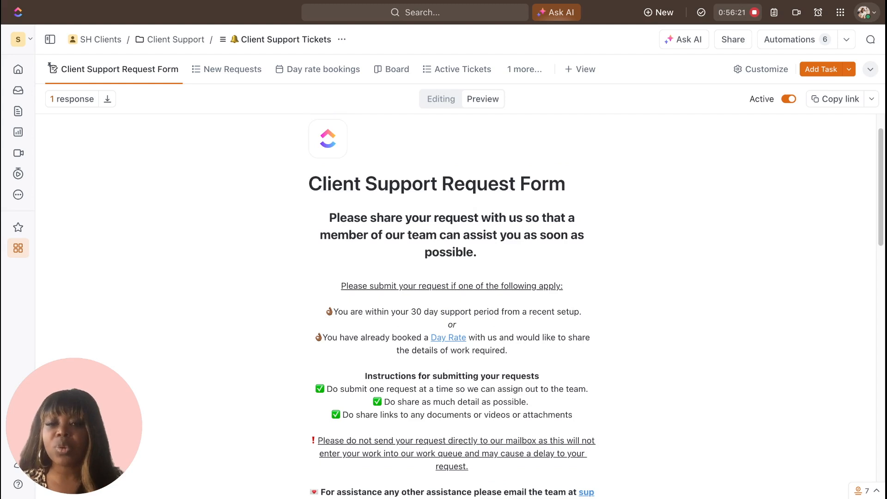
scroll(478, 332, down, 2)
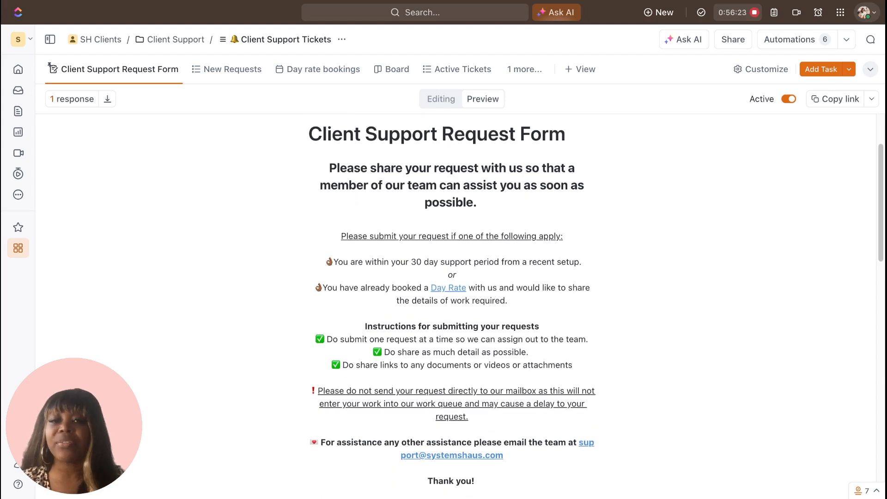
scroll(482, 320, down, 3)
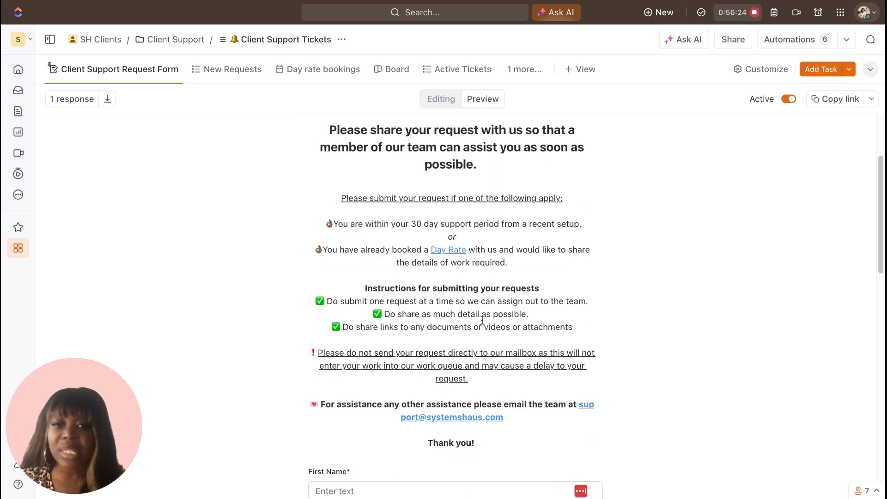
scroll(483, 320, down, 8)
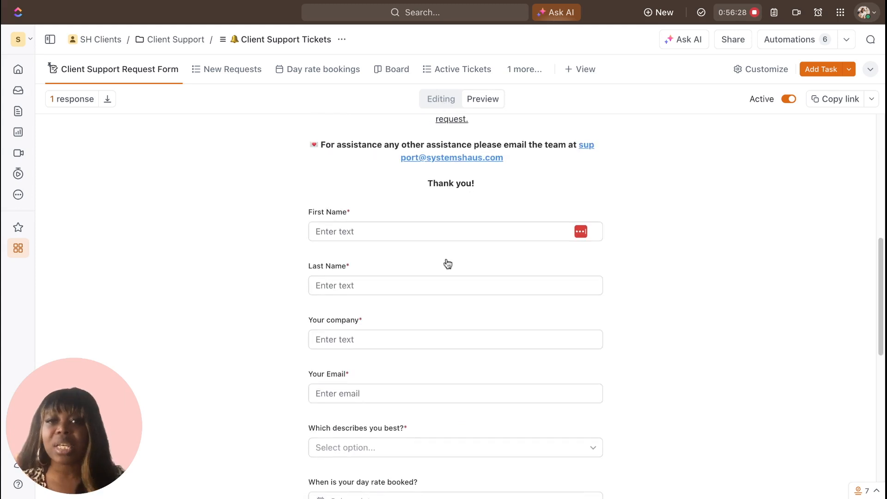
- Switch the Client Support Request Form to editing and review its introduction and the required name, company and email questions
click(441, 99)
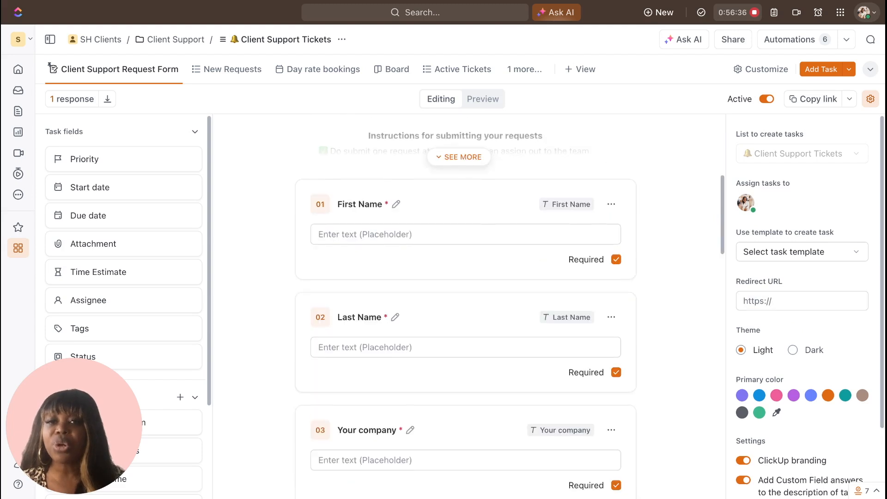
scroll(466, 296, up, 1)
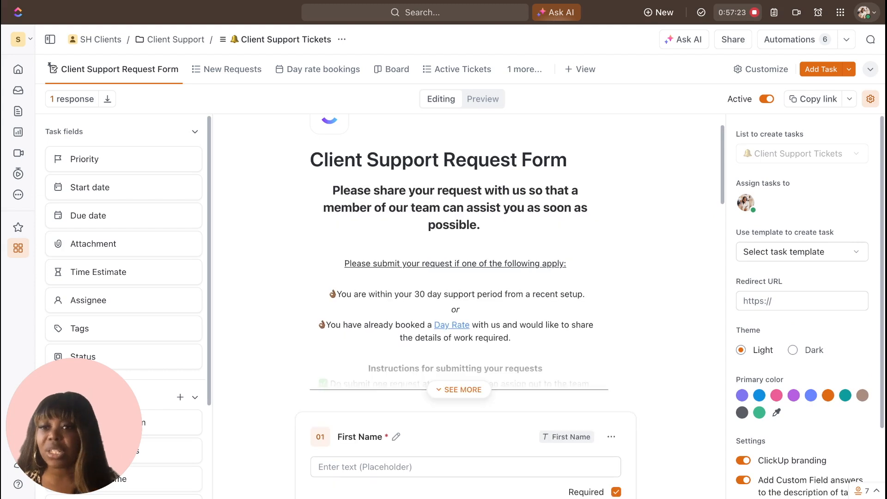
scroll(467, 305, down, 3)
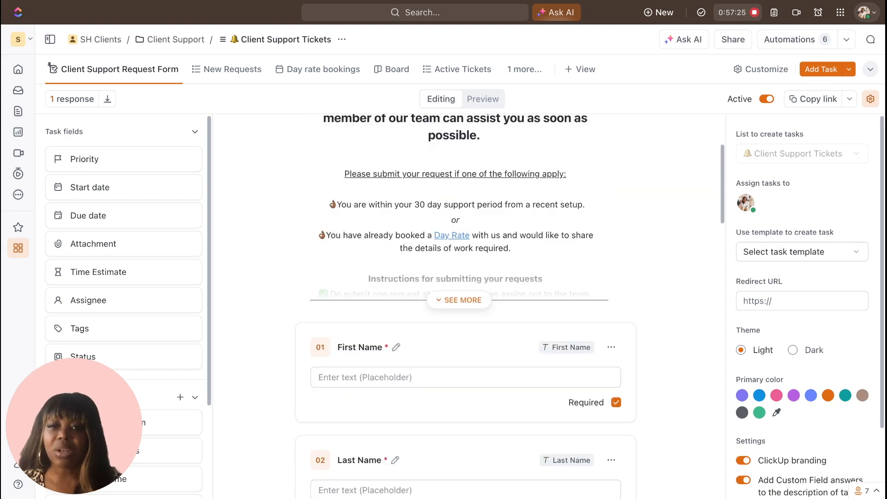
scroll(418, 363, down, 2)
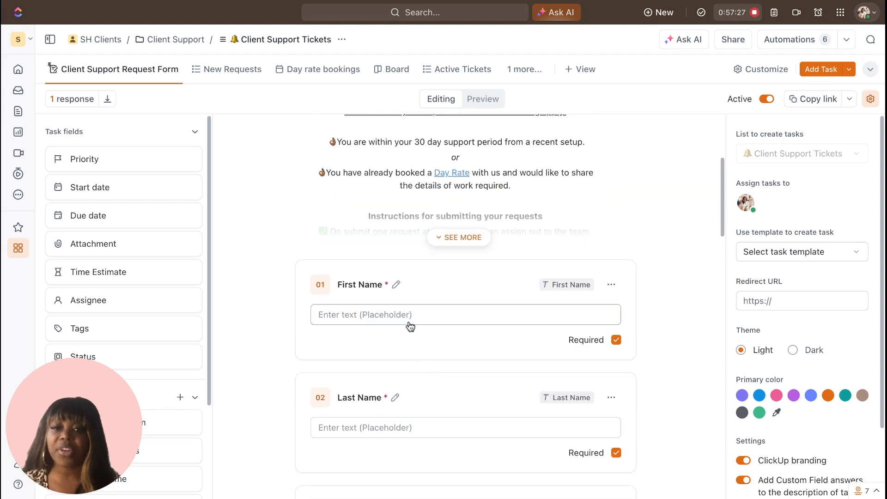
scroll(410, 326, down, 3)
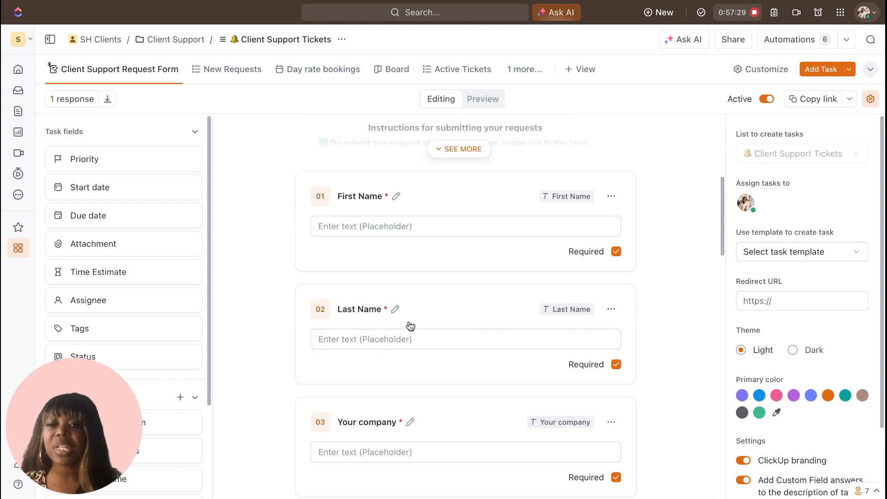
scroll(410, 327, down, 5)
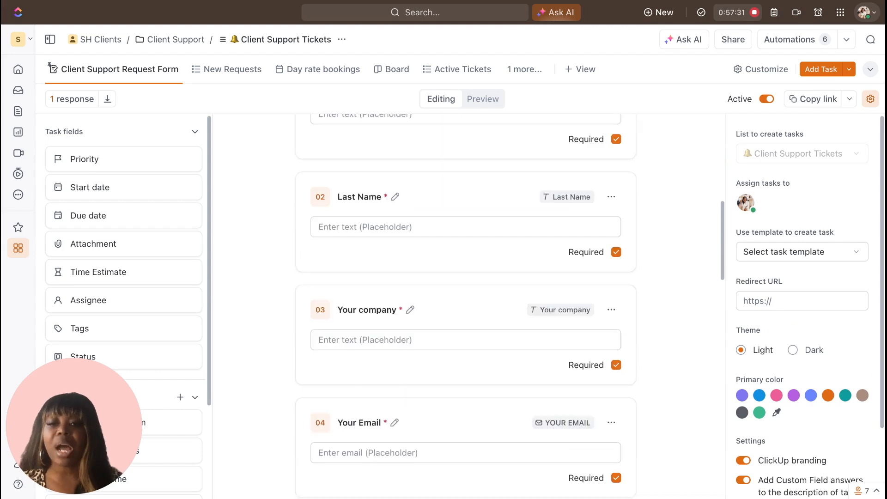
scroll(410, 326, down, 3)
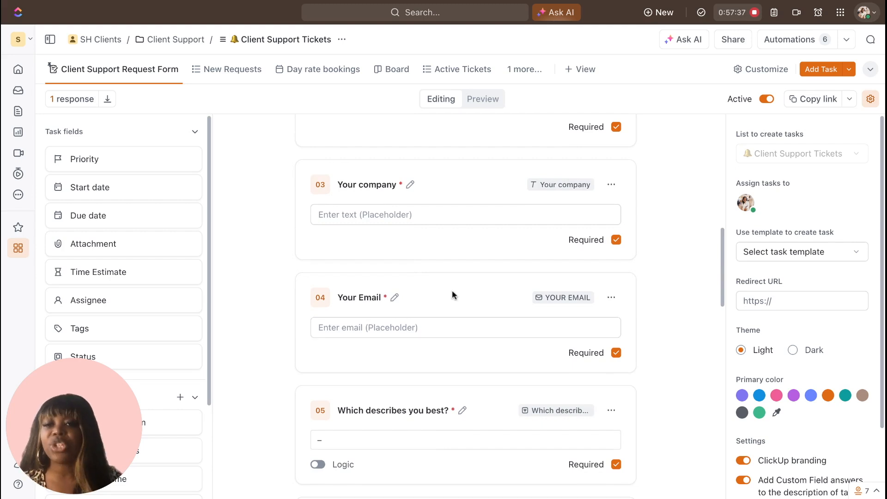
scroll(452, 290, up, 3)
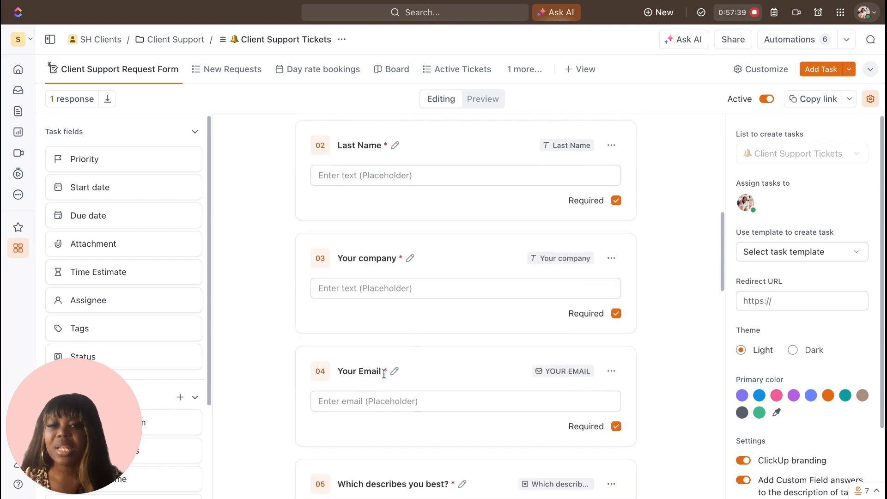
scroll(385, 367, up, 5)
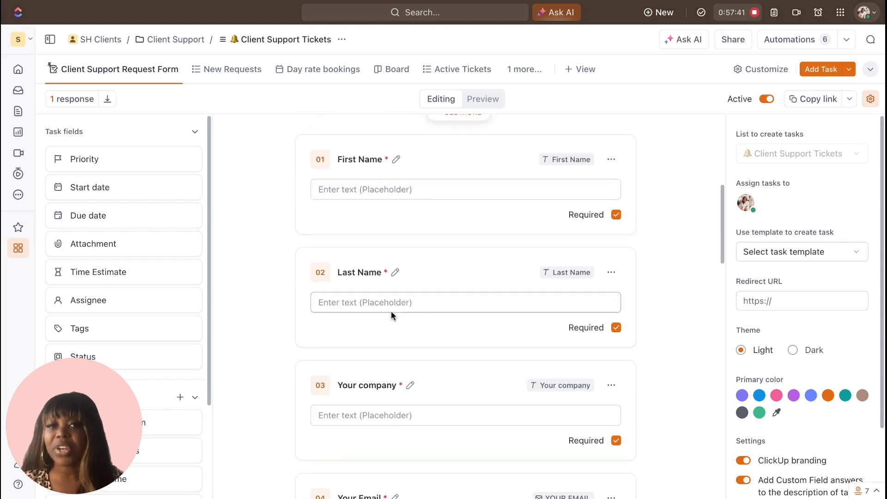
scroll(391, 310, down, 4)
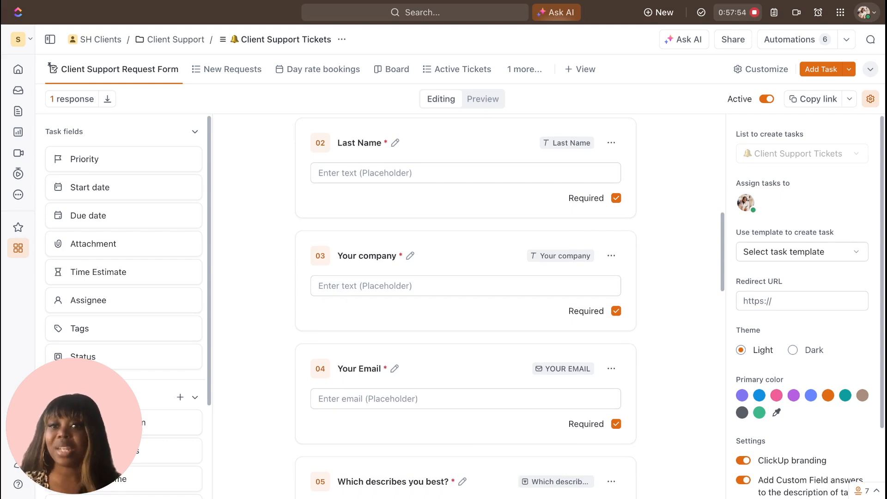
- Examine the form's questions on which description fits the client, when the day rate is booked and what the request relates to
scroll(465, 277, down, 2)
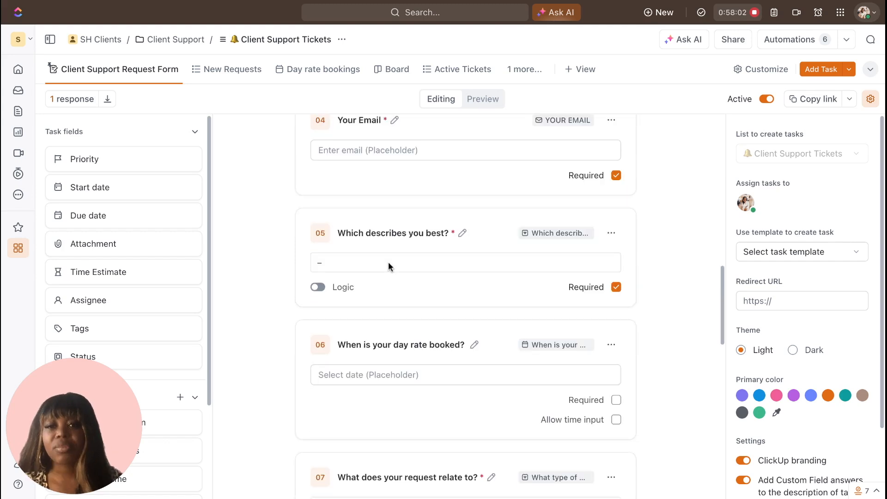
scroll(389, 266, down, 3)
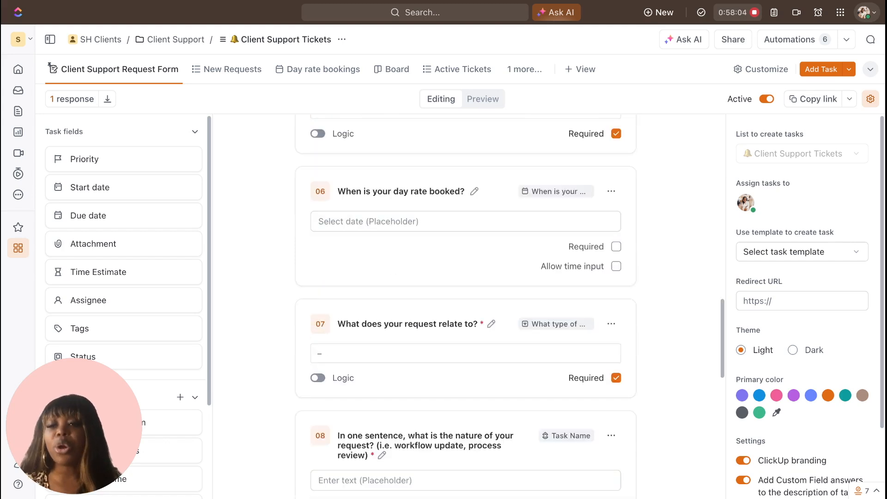
scroll(466, 305, up, 2)
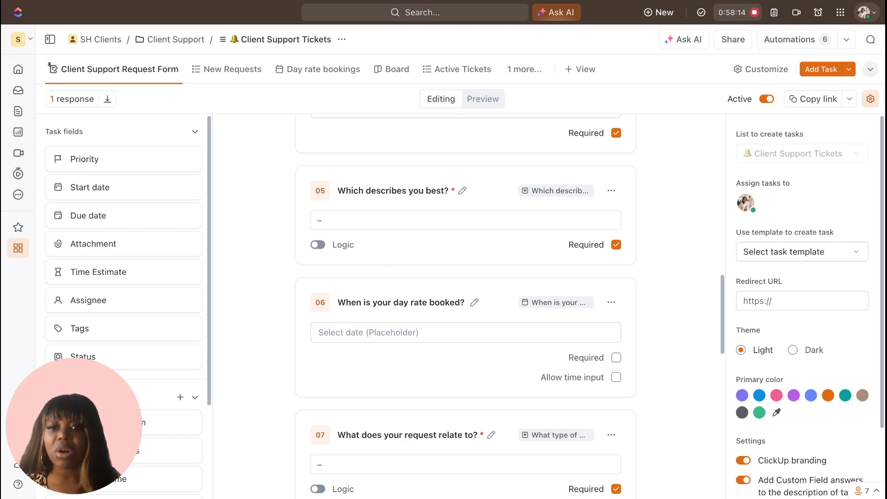
scroll(478, 167, down, 3)
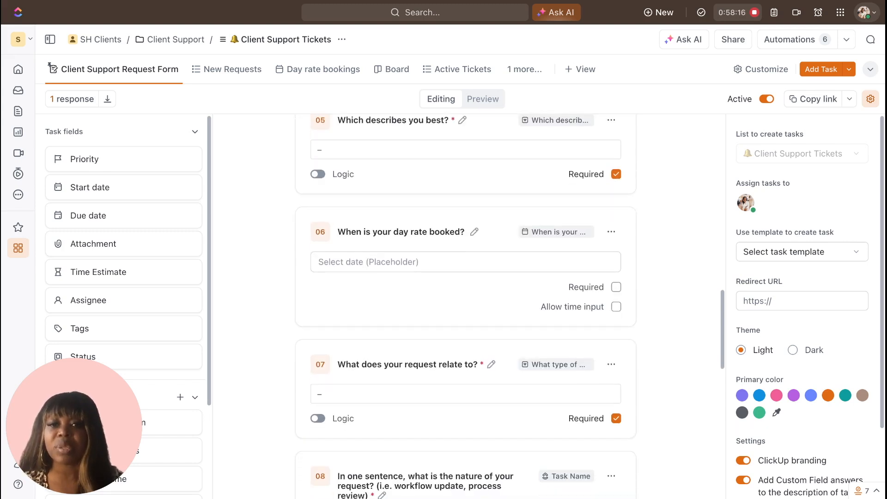
scroll(477, 169, down, 3)
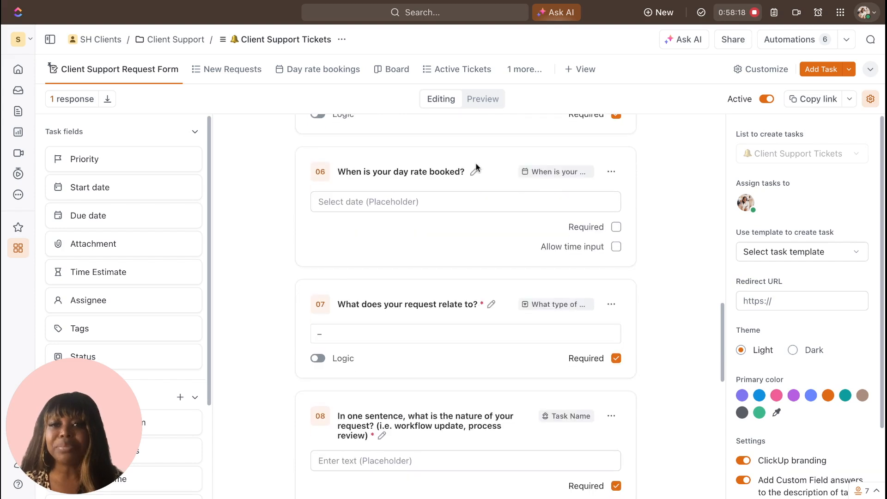
scroll(457, 233, up, 3)
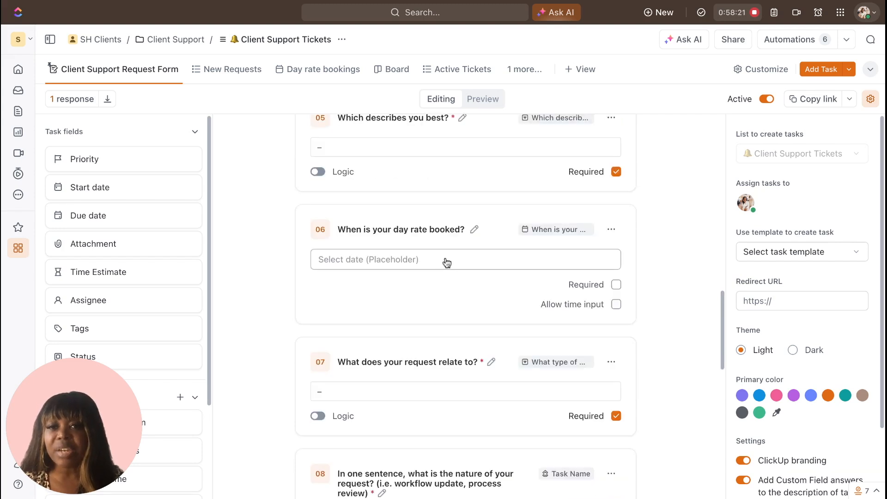
scroll(474, 276, down, 5)
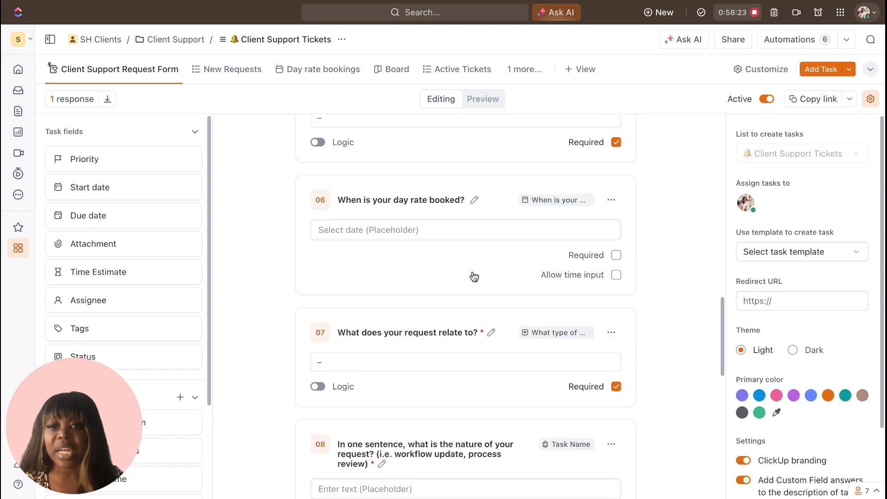
scroll(466, 262, down, 1)
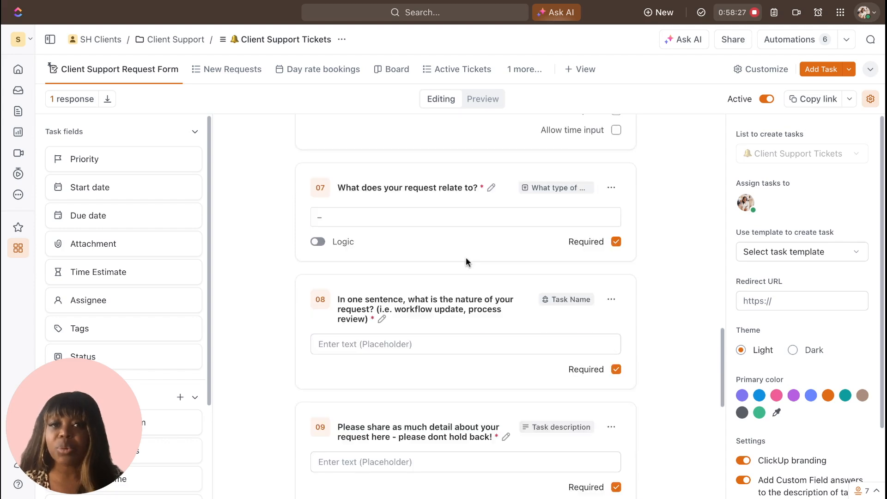
- Review the form's remaining questions: the one-sentence request linked to Task Name, the detailed description, relevant attachments and relevant links
scroll(467, 263, down, 2)
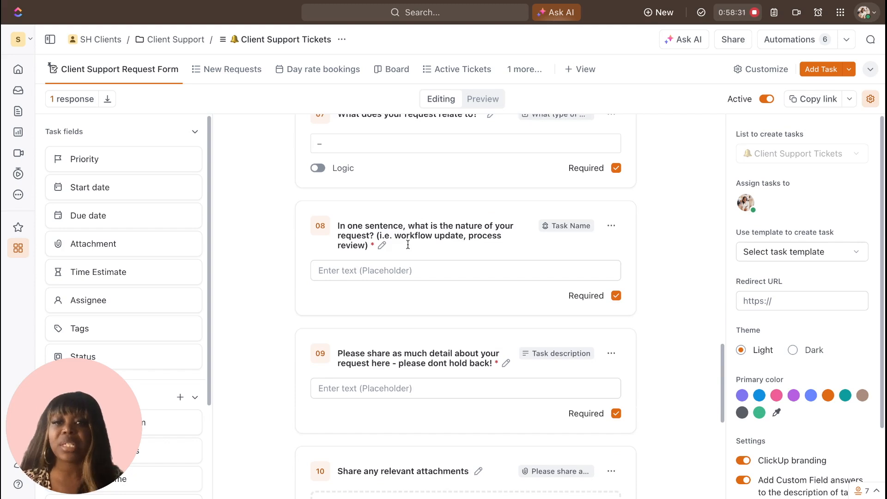
scroll(408, 245, down, 1)
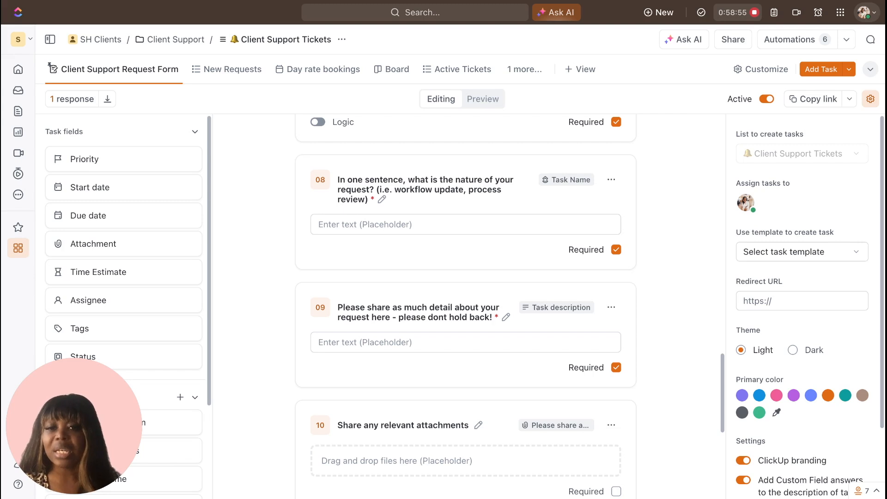
scroll(425, 394, down, 3)
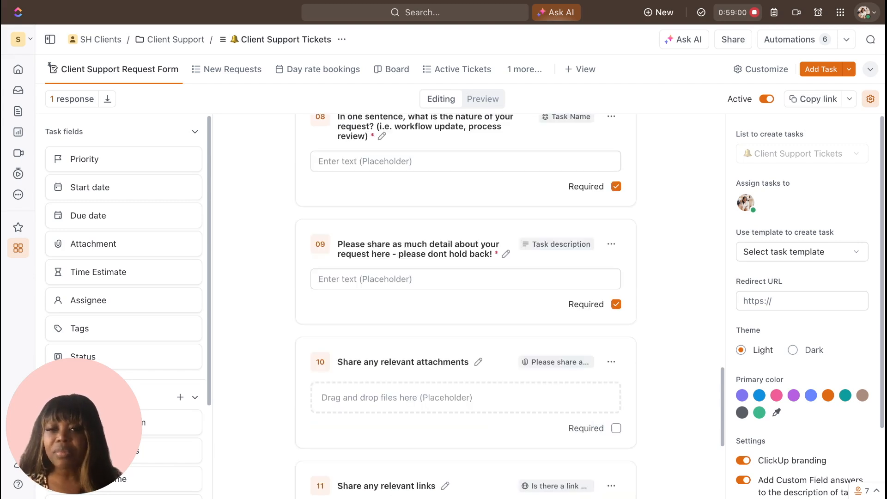
scroll(428, 414, down, 4)
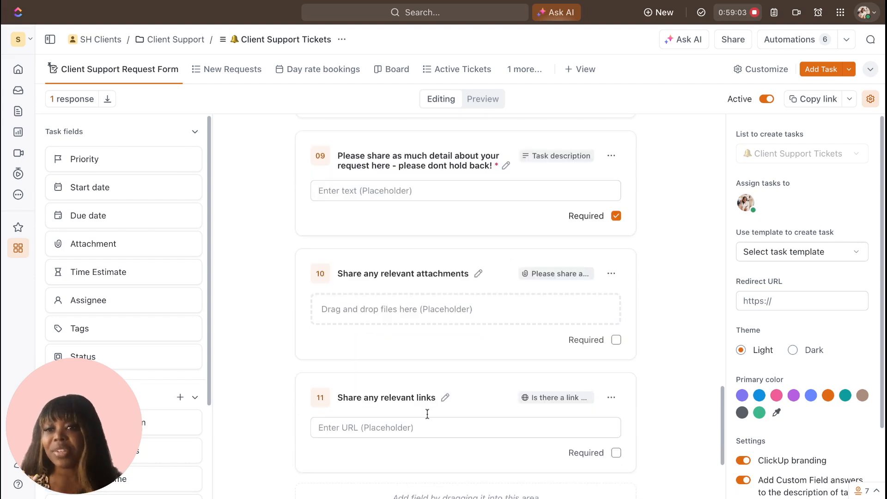
scroll(425, 432, up, 4)
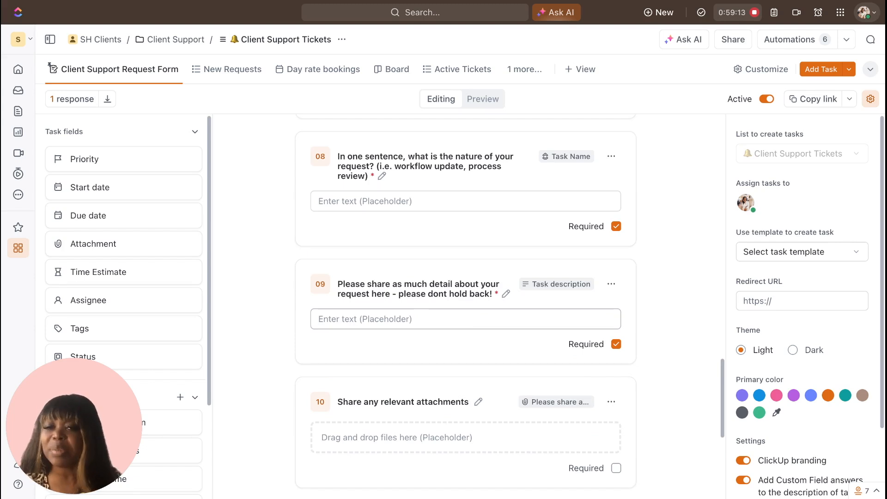
scroll(466, 301, up, 5)
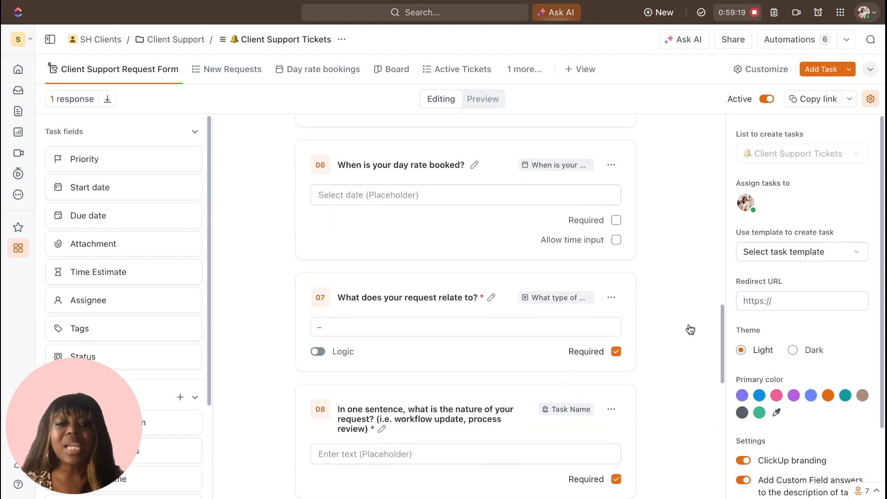
scroll(691, 330, down, 1)
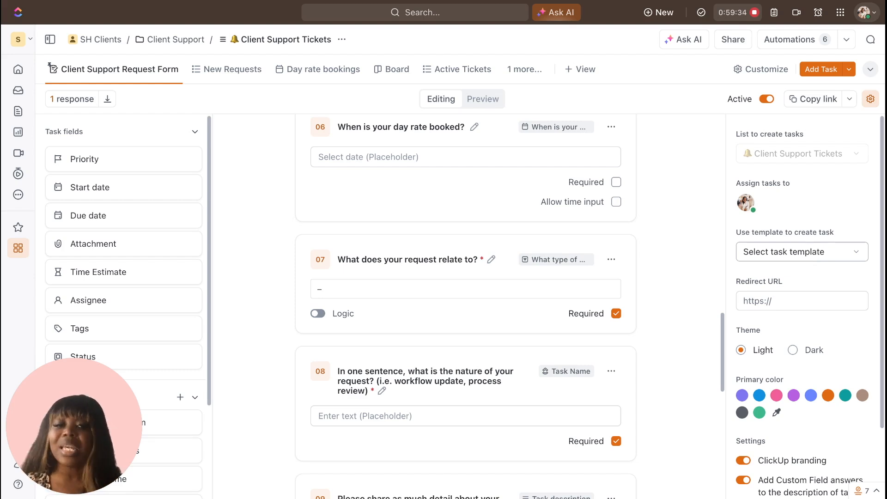
scroll(816, 283, down, 3)
scroll(817, 283, up, 3)
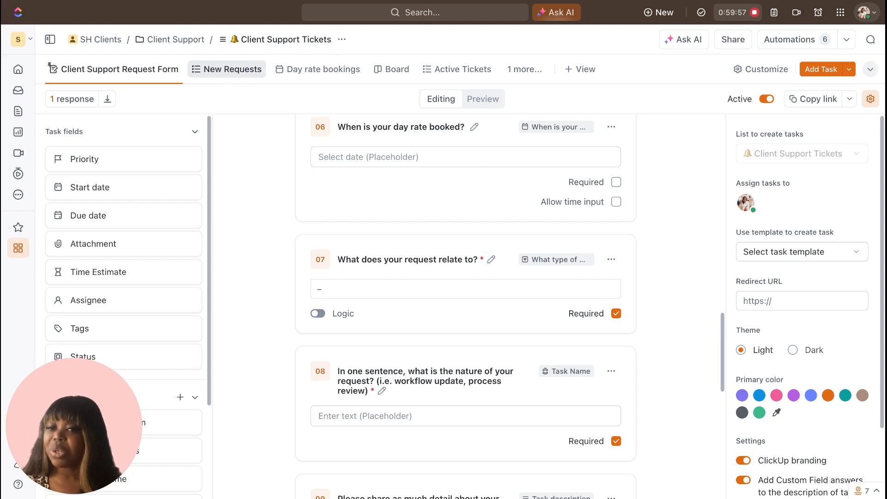
- Open the "I need to review a workflow" ticket from the New Requests view and read its properties and description
click(227, 69)
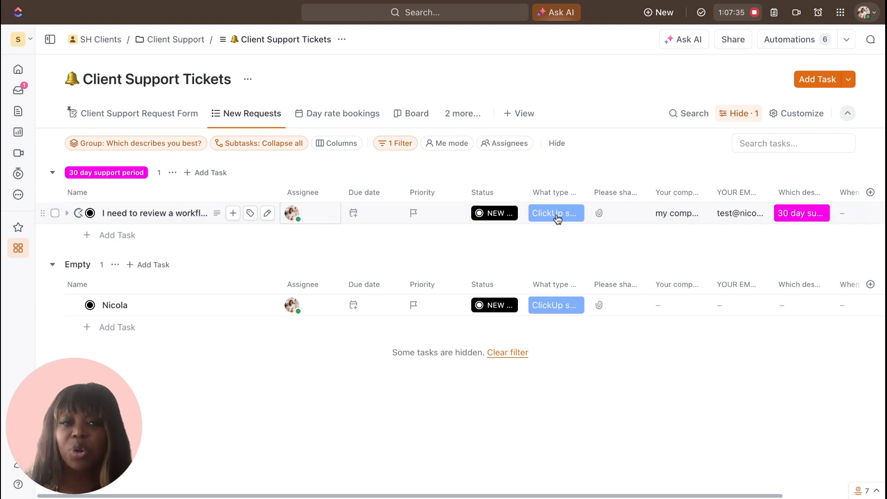
scroll(558, 218, right, 2)
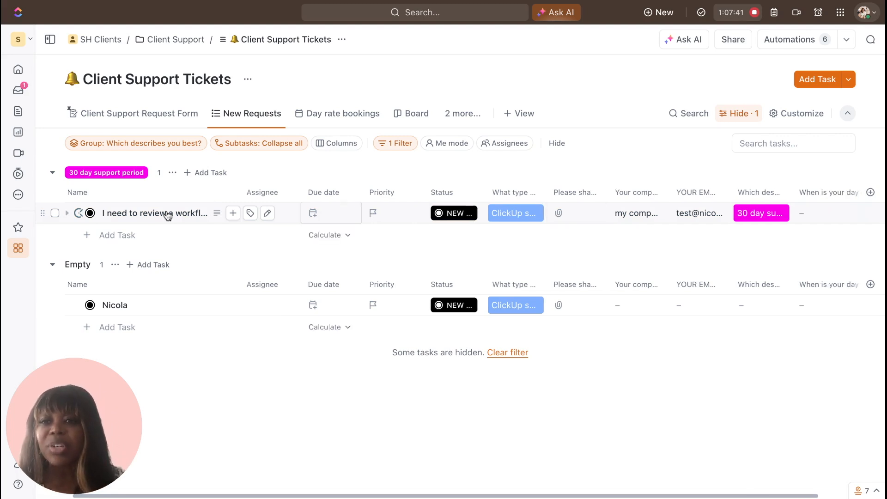
click(167, 214)
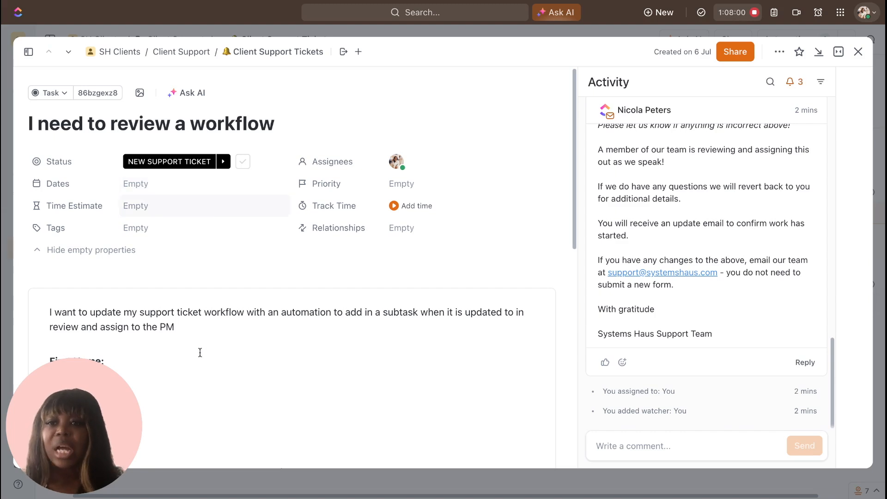
scroll(200, 353, down, 2)
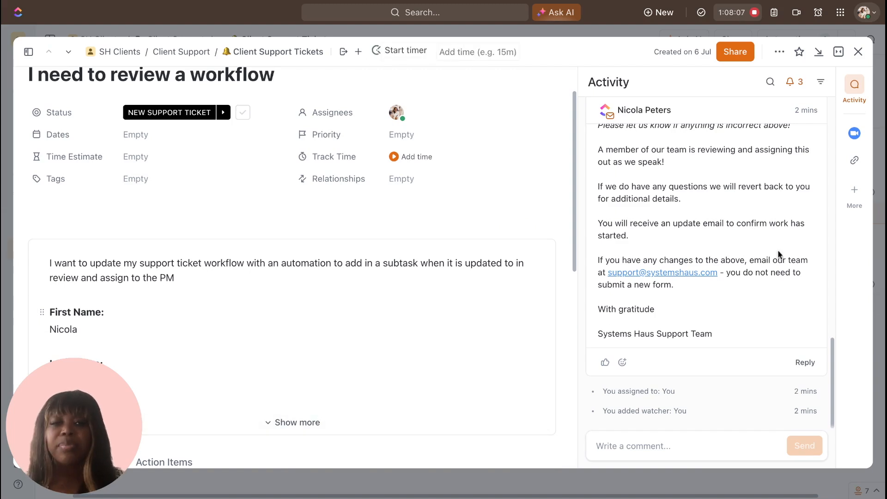
- Read the "We have your support request!" email in the ticket's activity, including its greeting and submitted request details
scroll(790, 239, up, 5)
scroll(707, 273, up, 10)
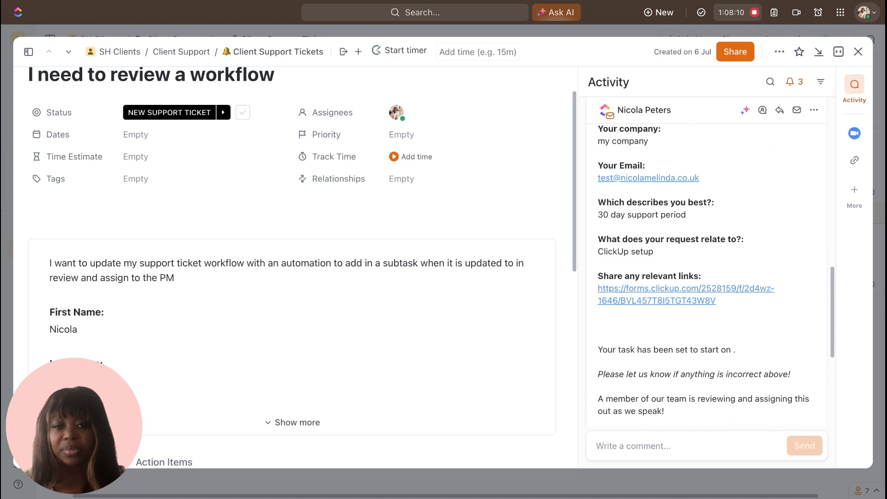
scroll(707, 273, up, 5)
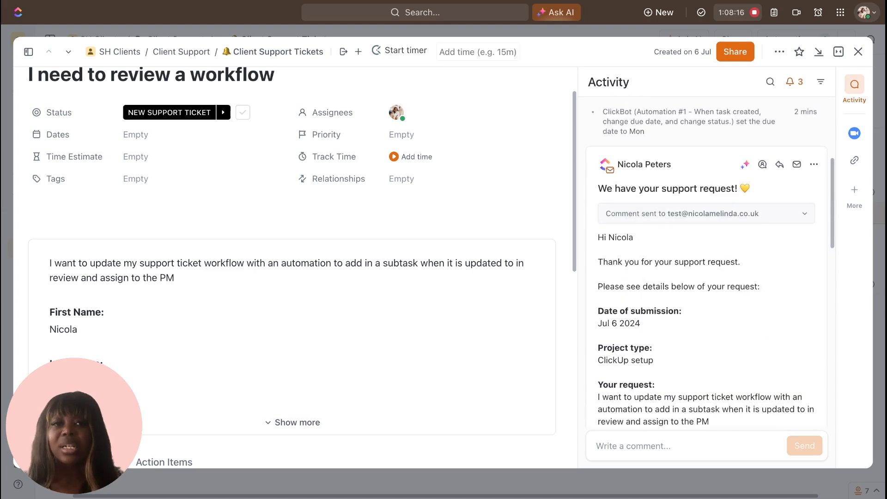
scroll(707, 272, up, 1)
scroll(707, 273, down, 1)
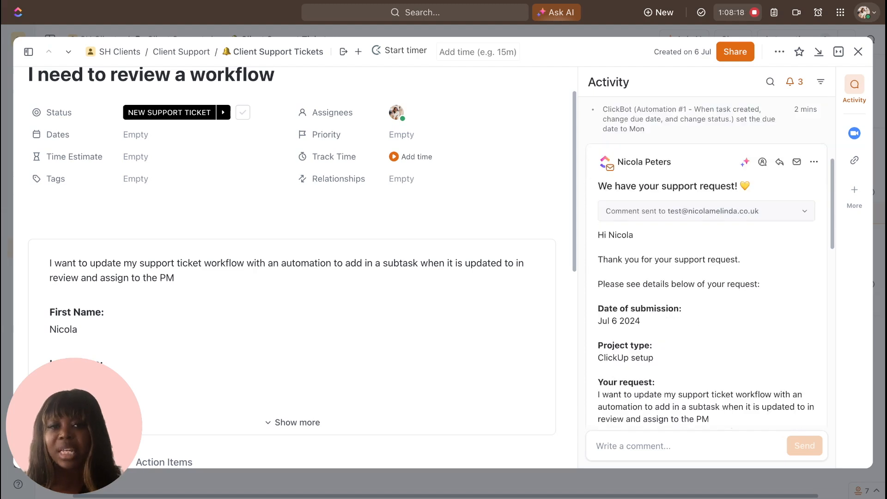
scroll(707, 273, down, 3)
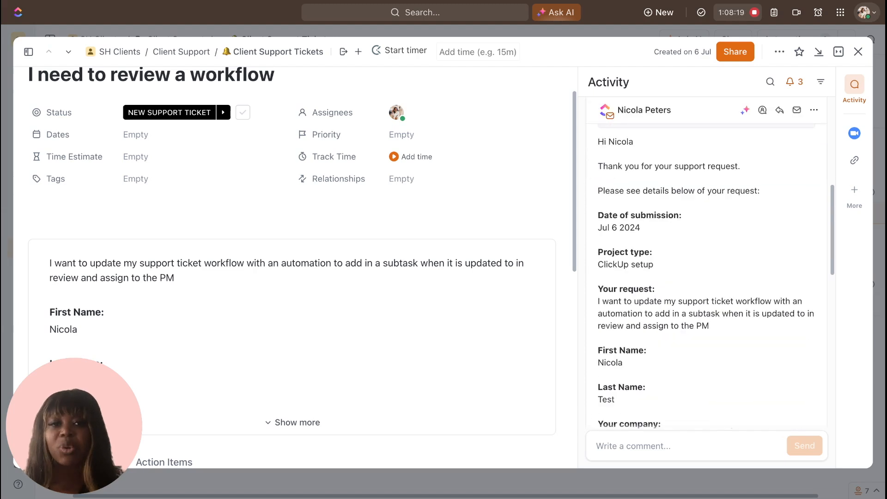
scroll(665, 214, down, 1)
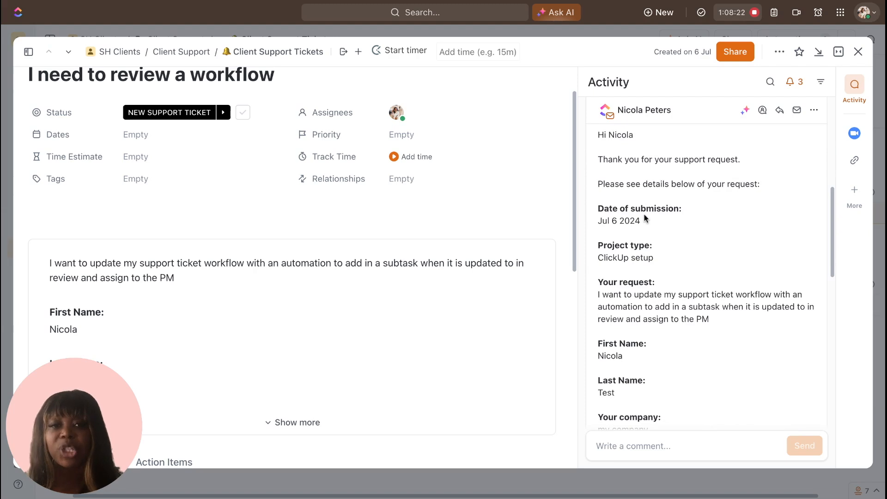
- Read the rest of the confirmation email, from the submitted request details to the next-steps text and Systems Haus Support Team sign-off
scroll(652, 287, down, 2)
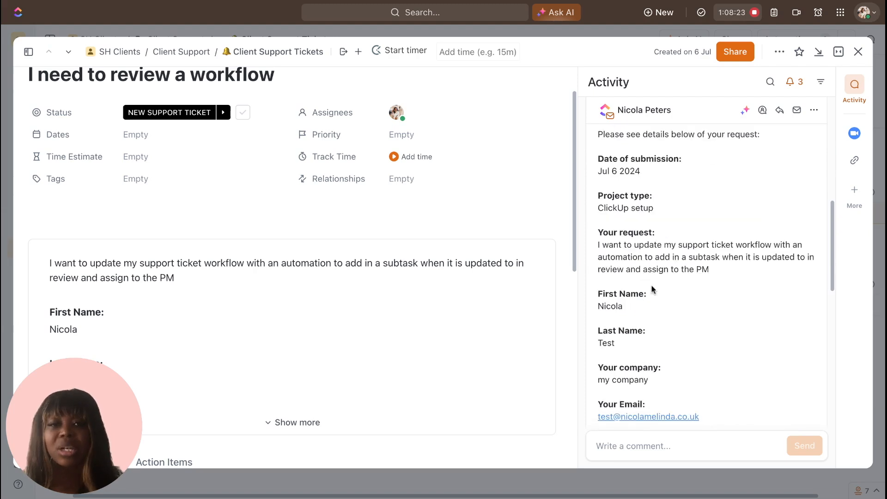
scroll(654, 317, down, 2)
scroll(655, 334, down, 8)
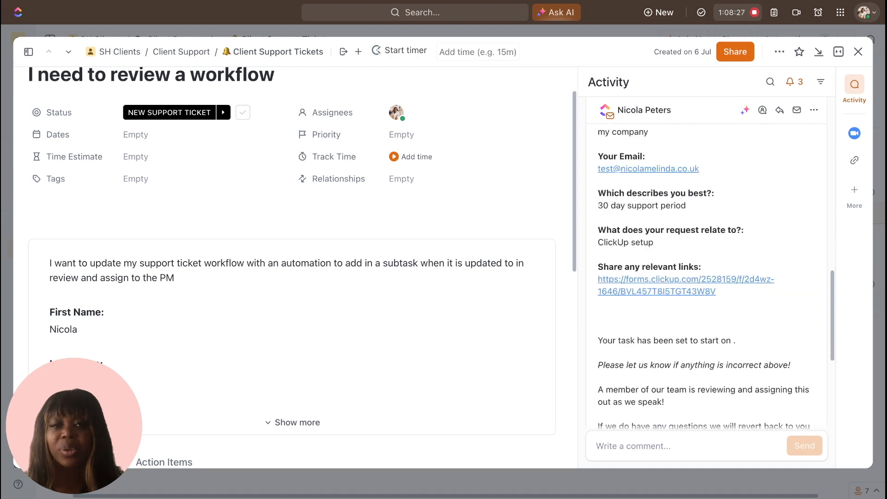
scroll(668, 305, down, 2)
scroll(668, 306, down, 2)
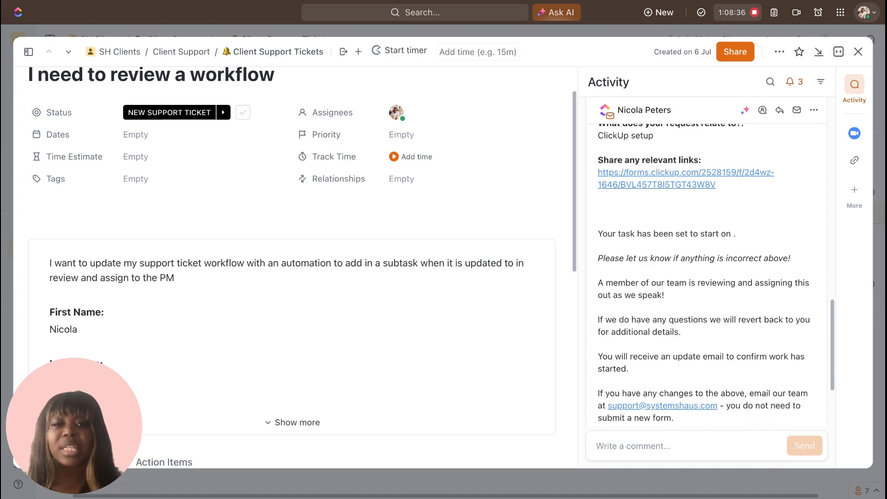
scroll(734, 275, down, 1)
scroll(707, 273, down, 2)
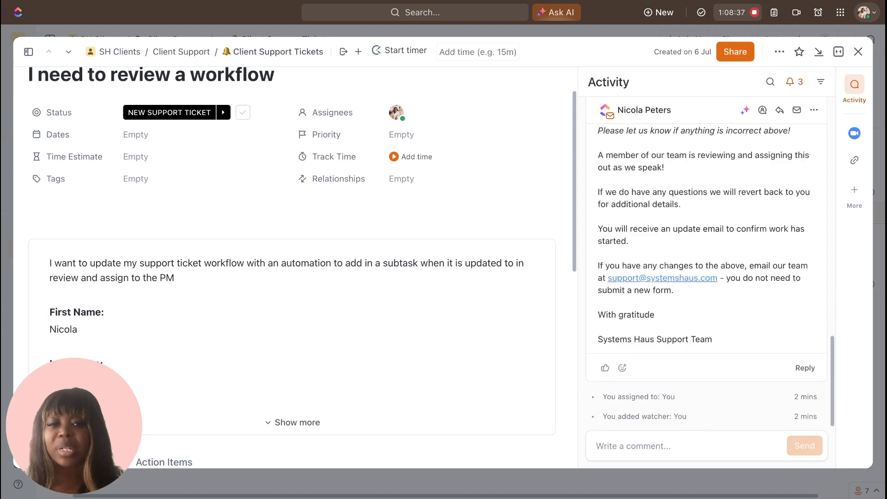
scroll(706, 306, down, 1)
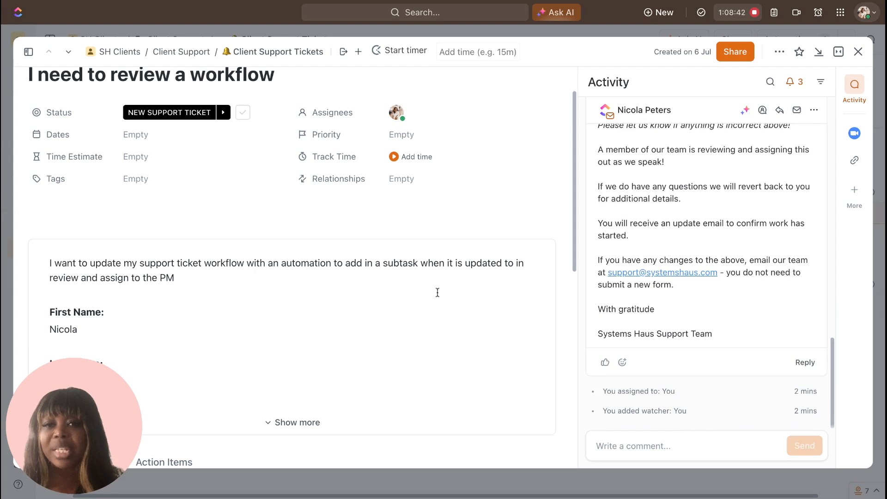
- Expand the ticket's full description and read the submitted form answers and the "How to set up this task" instructions
scroll(438, 292, down, 3)
scroll(437, 294, down, 2)
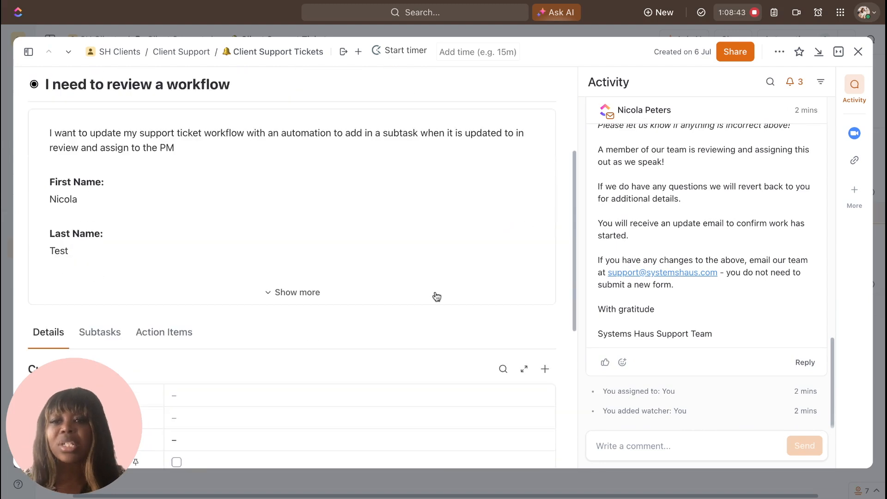
click(311, 293)
scroll(313, 295, down, 9)
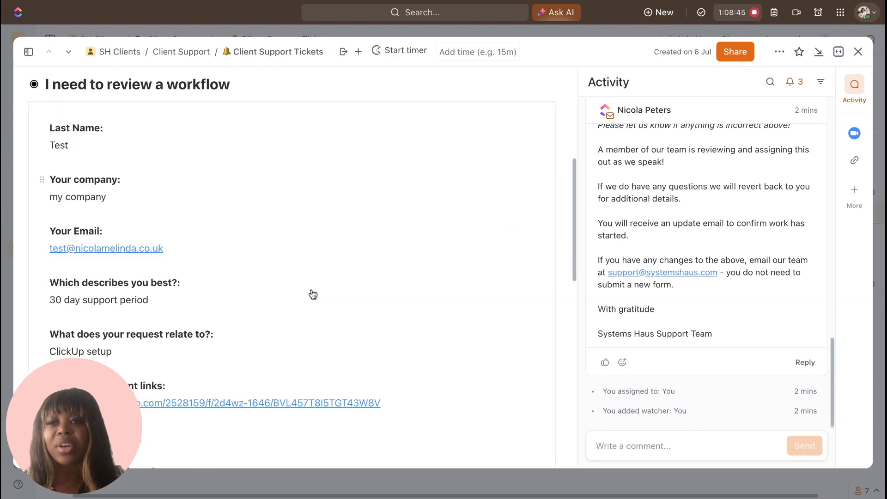
scroll(296, 278, up, 5)
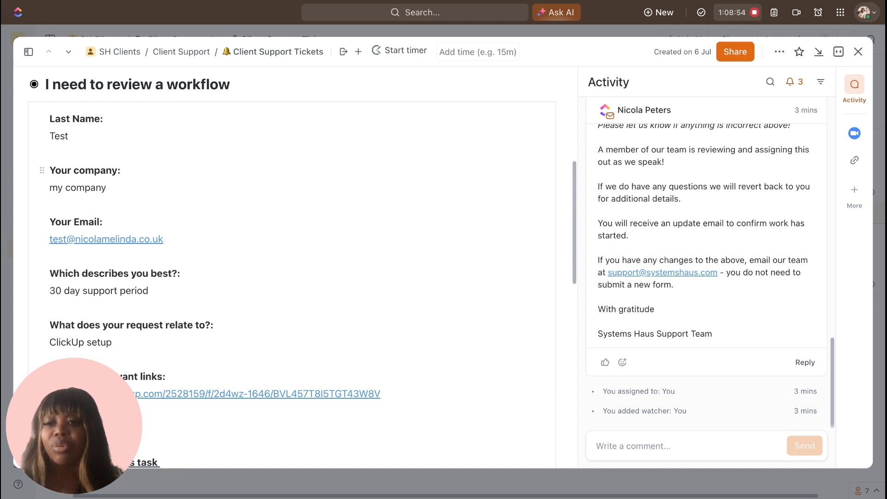
scroll(296, 277, down, 8)
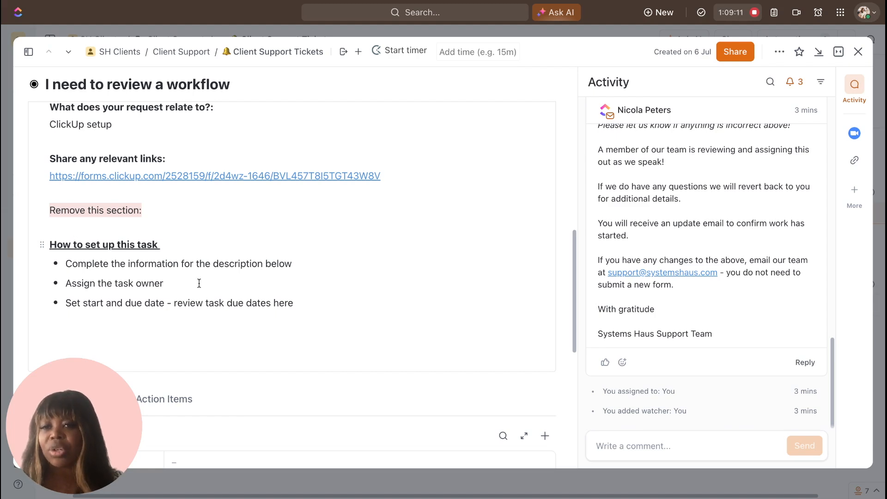
- Review the ticket's Custom Fields filled from the request form and close the ticket
scroll(198, 282, down, 5)
scroll(204, 288, down, 8)
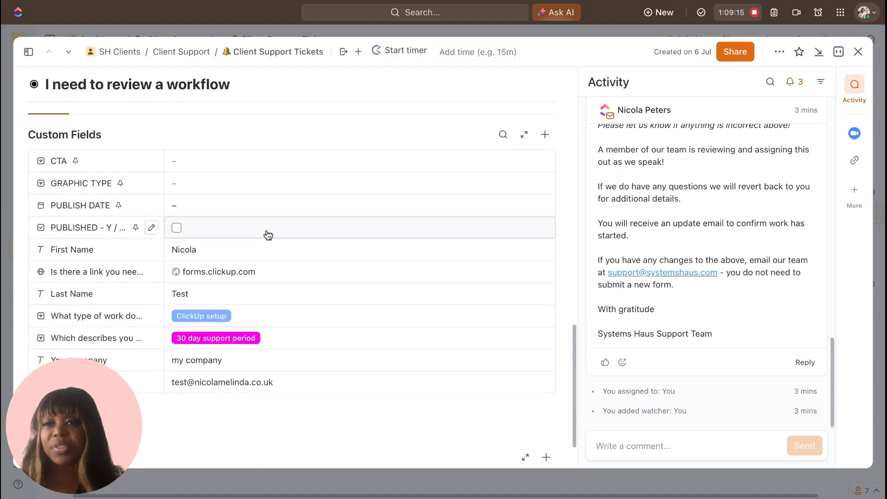
scroll(267, 234, up, 10)
scroll(268, 235, up, 2)
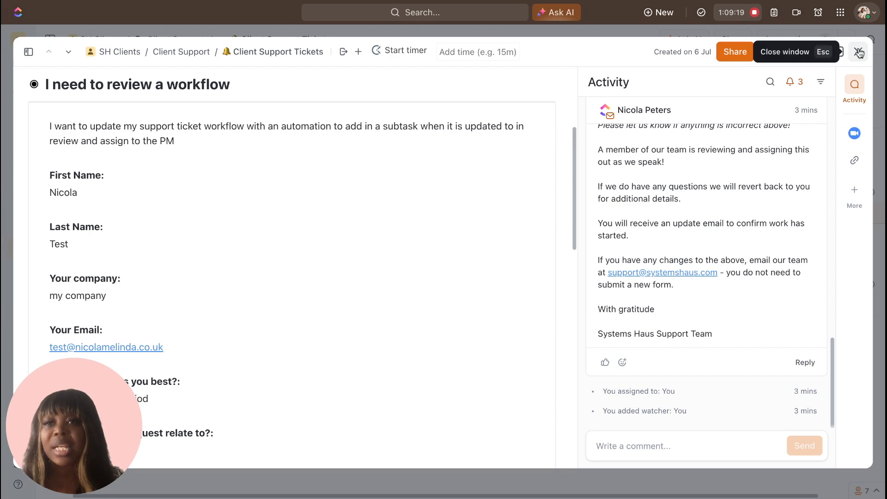
key(Escape)
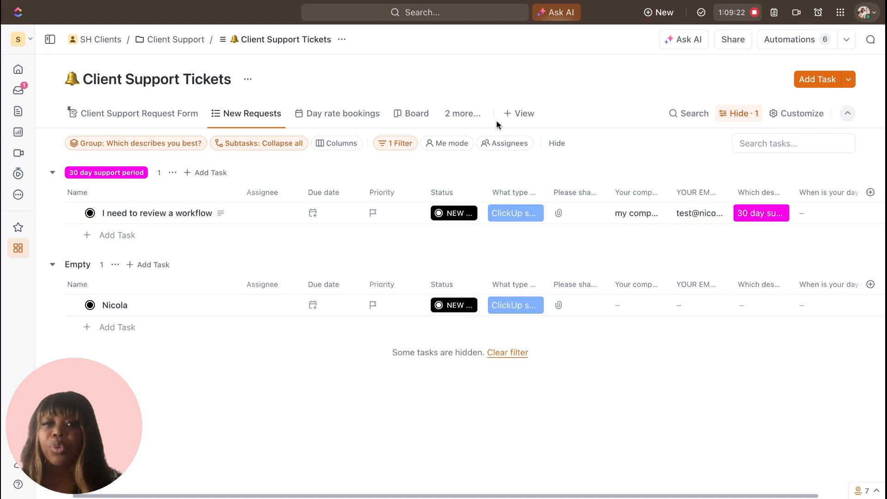
- Set the "I need to review a workflow" ticket's status to Assigned to Team and open the Active Tickets view
click(90, 213)
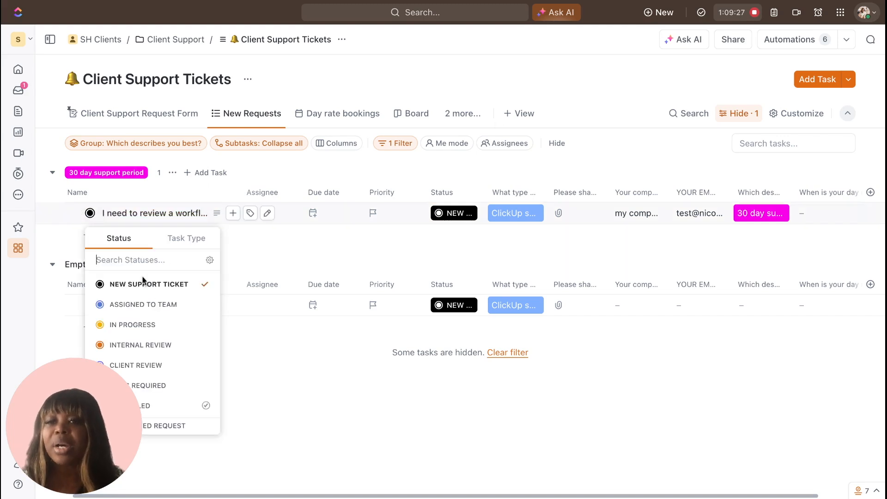
click(146, 306)
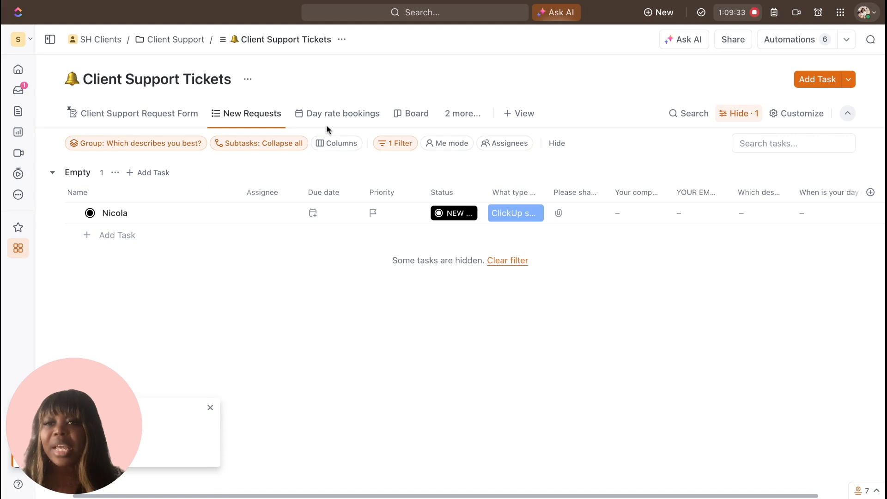
click(465, 116)
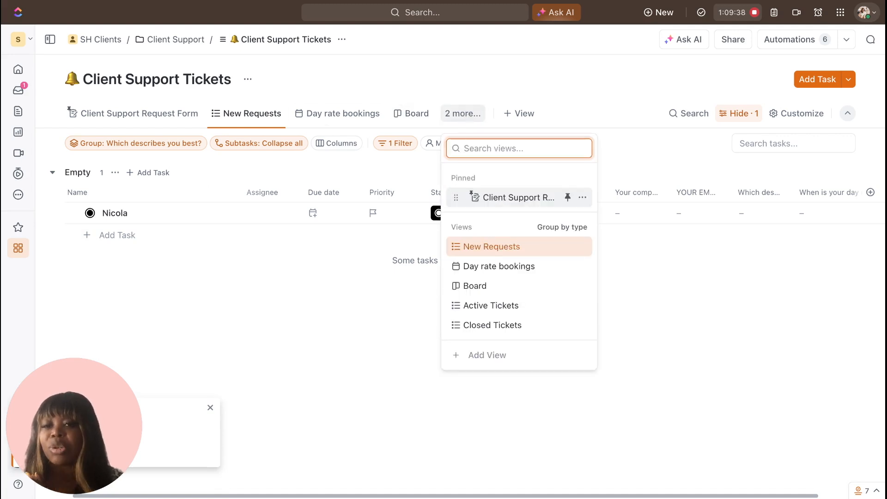
click(500, 307)
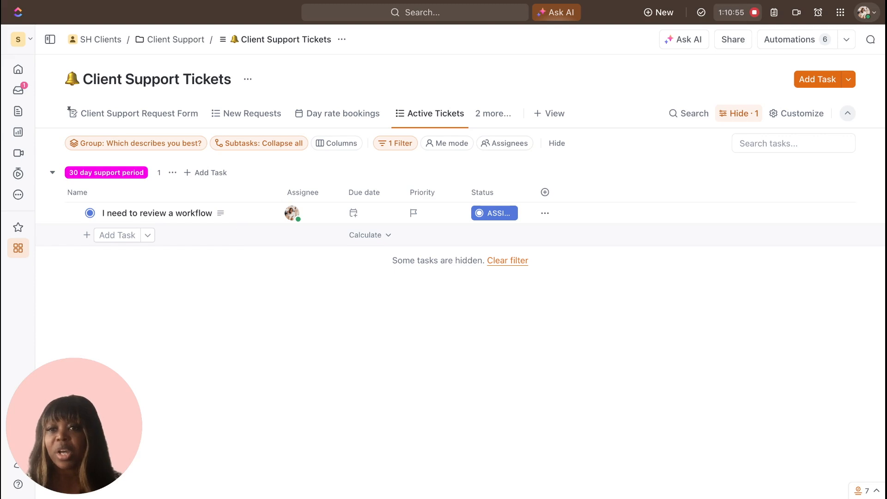
- Set the ticket's status to In Progress, and check the "Your Support request is underway!" email in its activity before closing it
click(90, 214)
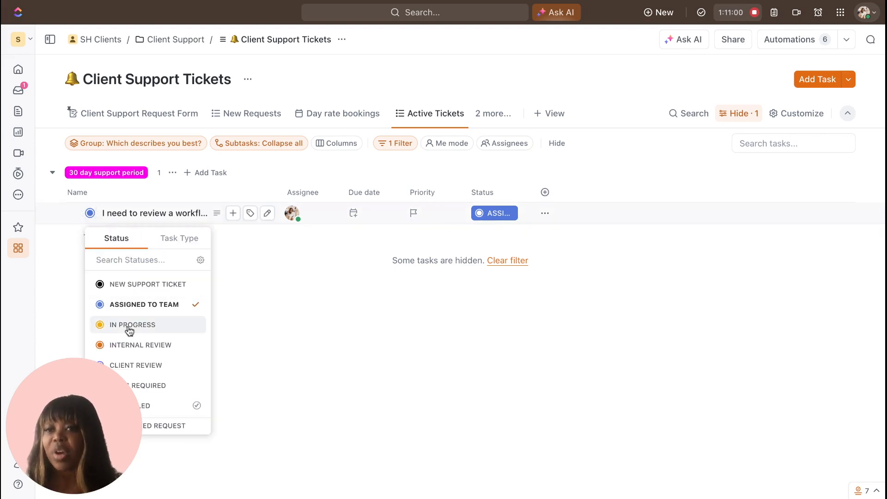
key(Escape)
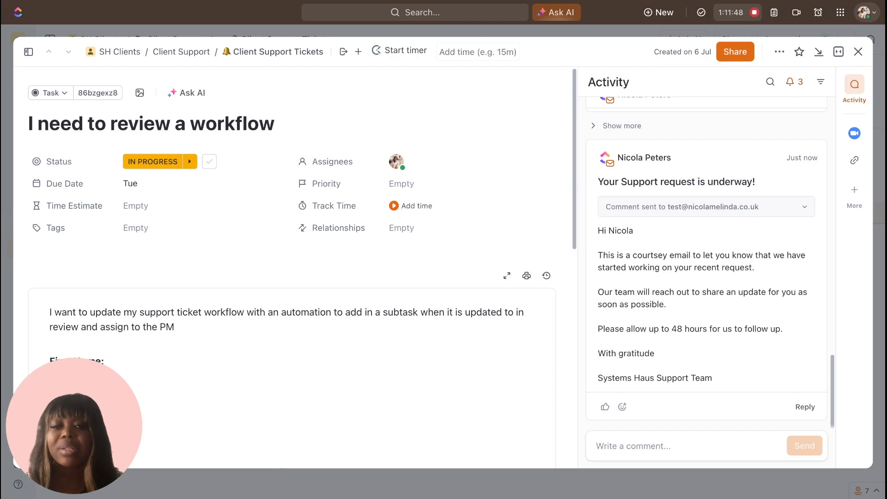
click(860, 55)
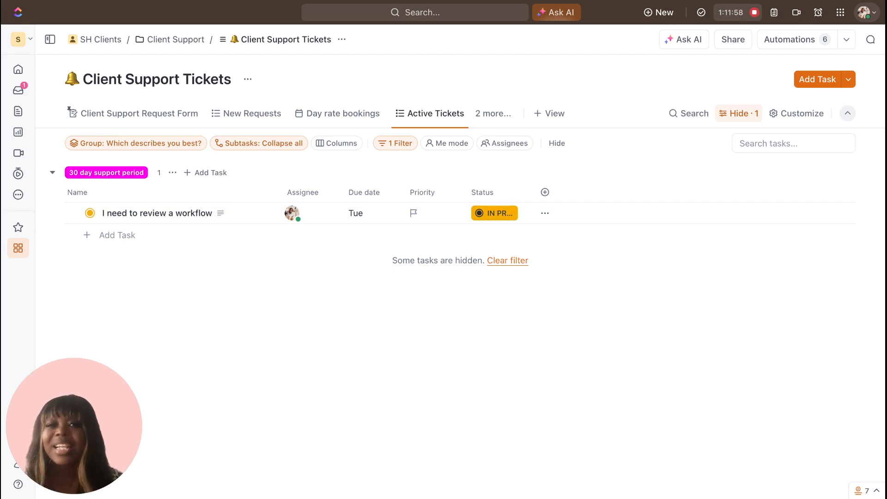
- Open the Client Support Tickets automations and examine Automation #1's task-created trigger, its task type options and its due date and status actions
click(794, 41)
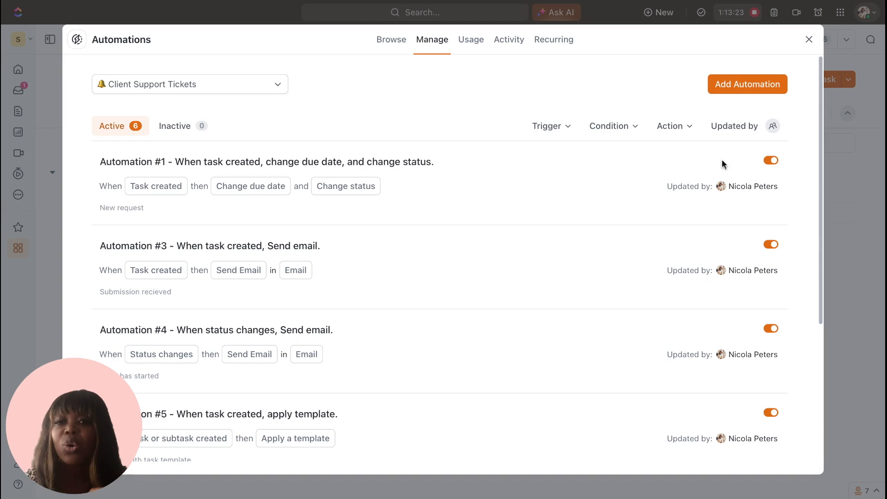
mouse_move(752, 162)
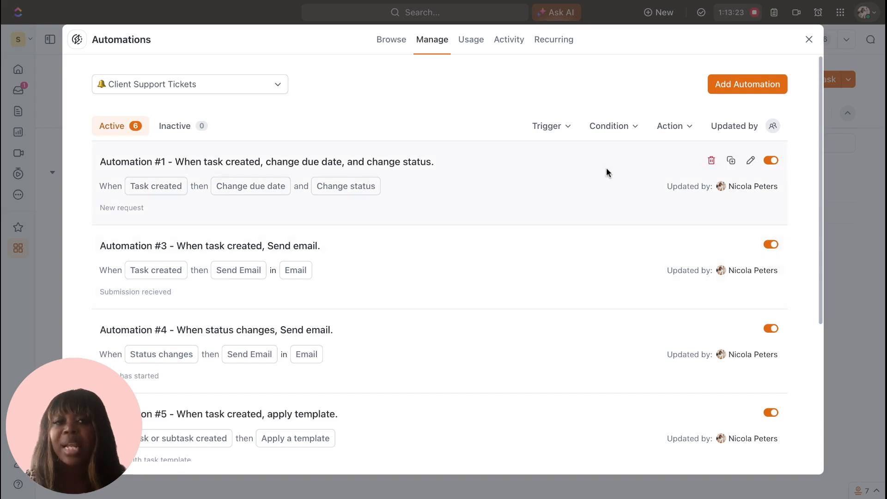
click(751, 160)
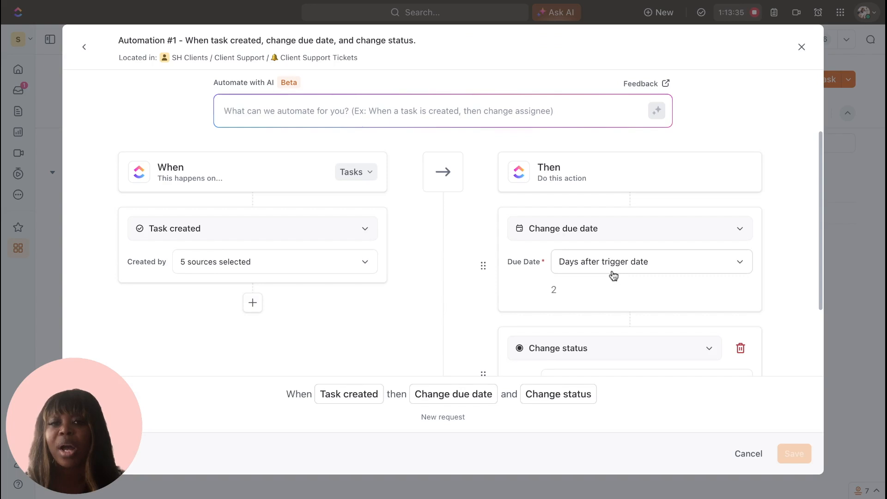
scroll(613, 276, down, 3)
scroll(613, 276, up, 3)
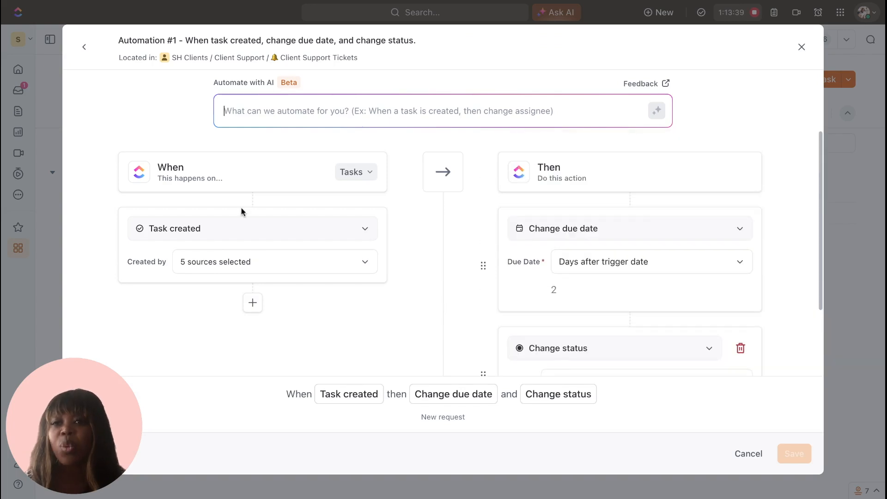
click(370, 178)
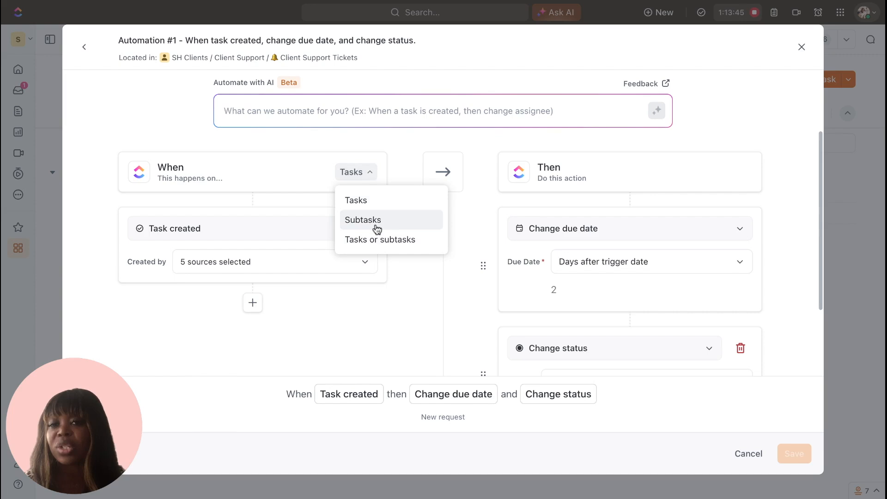
click(646, 270)
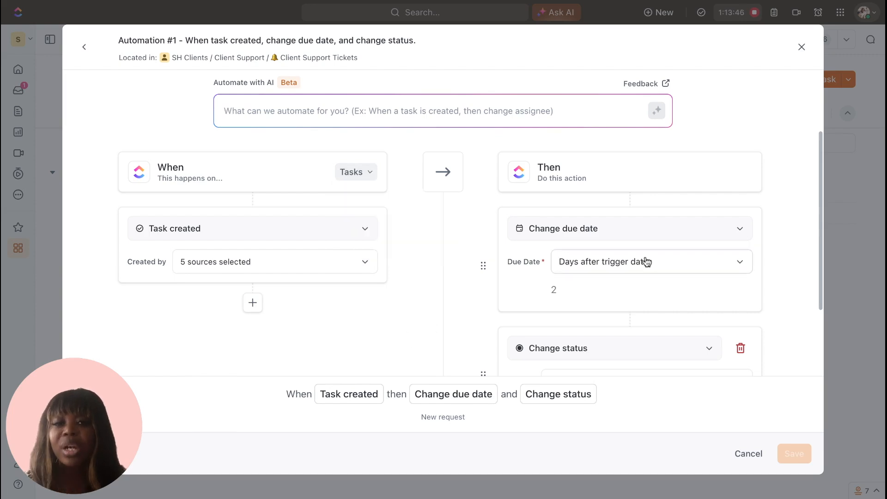
scroll(649, 271, down, 2)
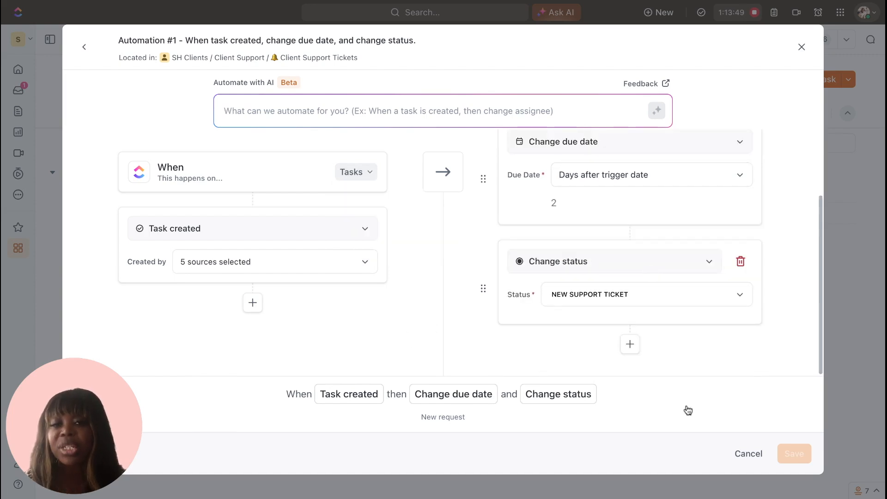
click(83, 46)
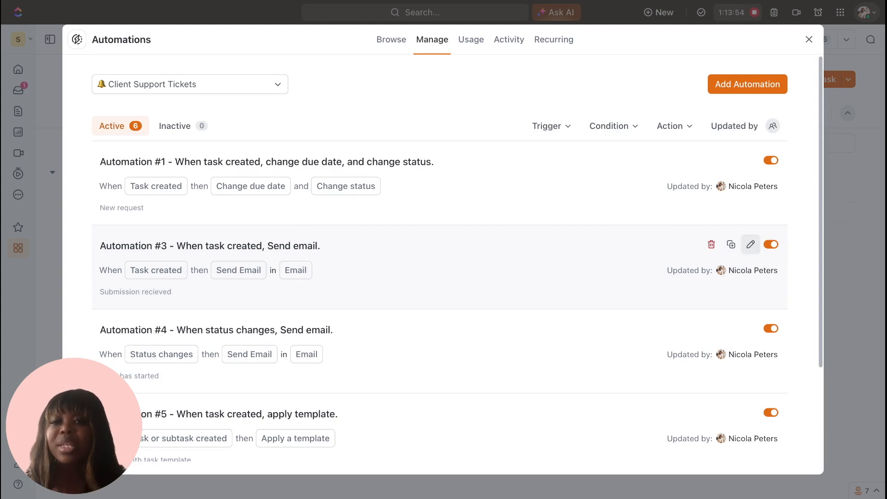
- Open Automation #3 and examine its Send Email action, including the recipient, subject, dynamic fields in the body and signature
click(751, 244)
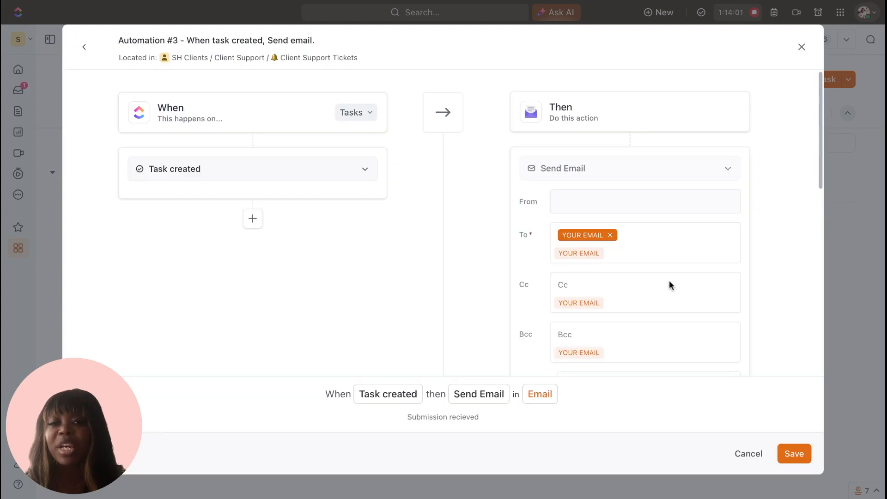
scroll(669, 284, down, 5)
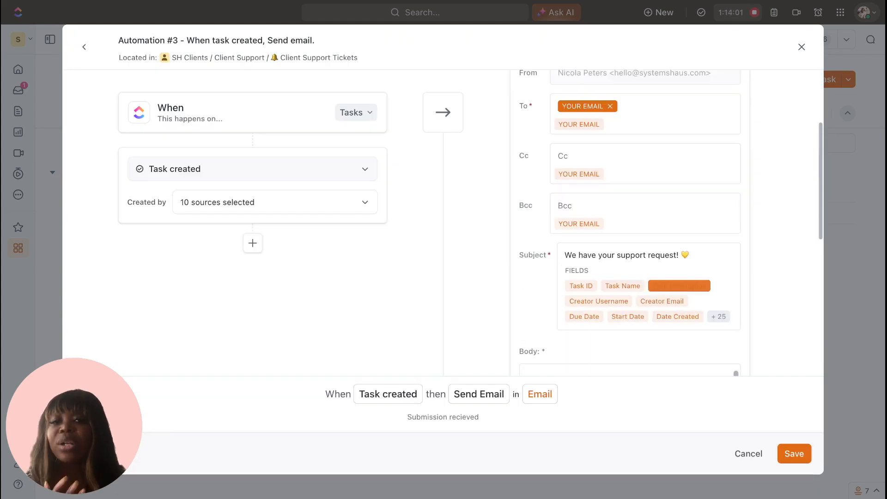
scroll(675, 161, down, 3)
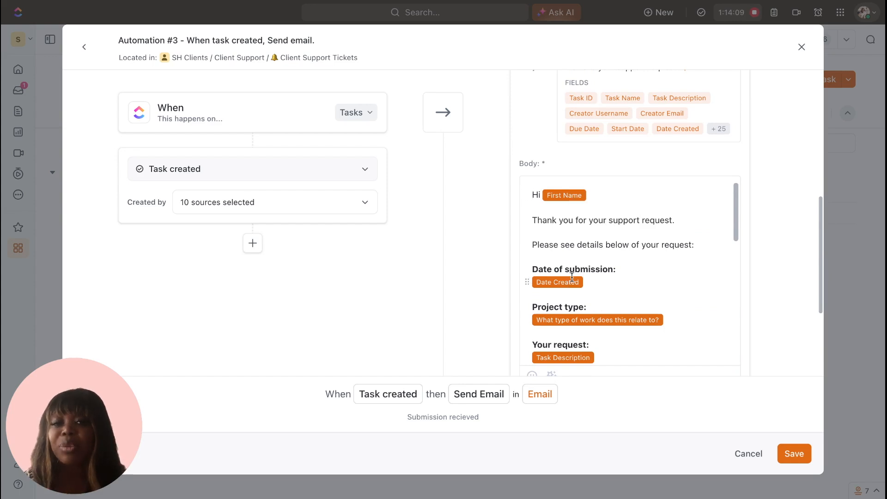
scroll(569, 291, down, 2)
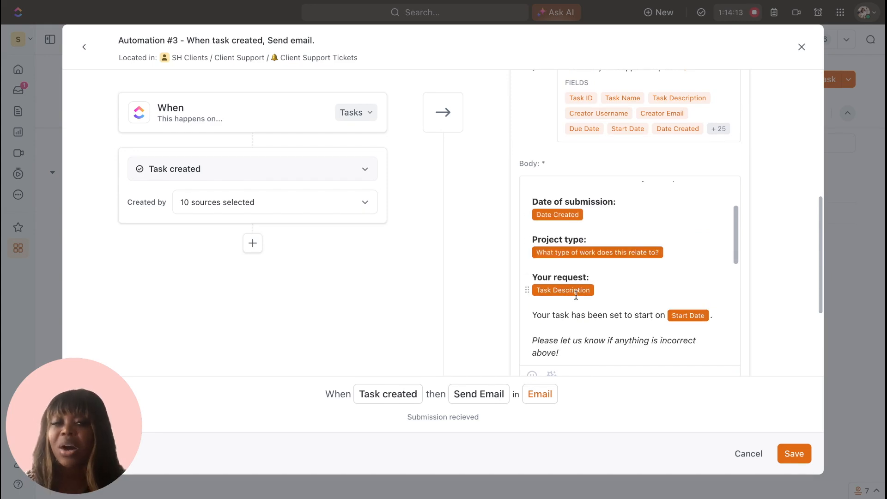
scroll(576, 295, down, 5)
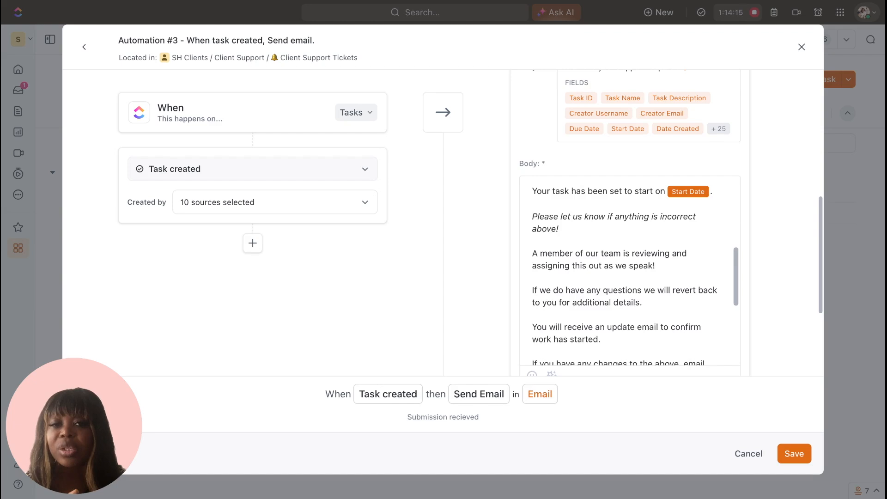
scroll(629, 273, down, 5)
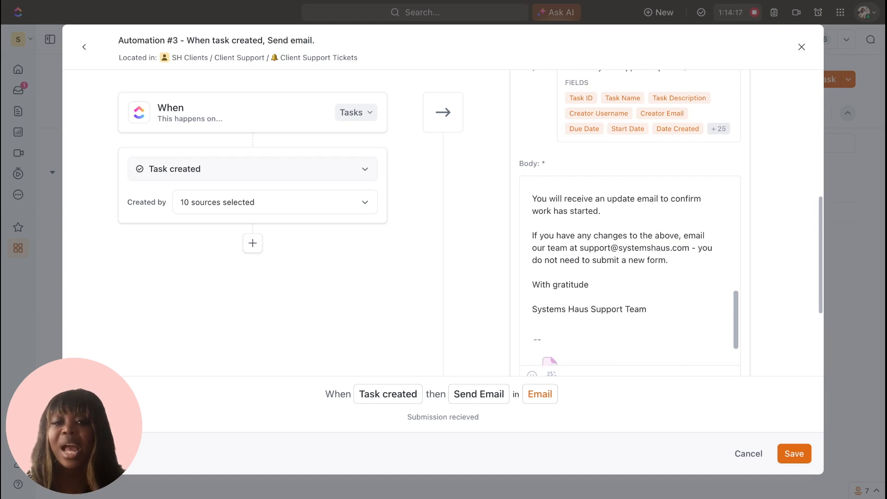
scroll(629, 273, up, 10)
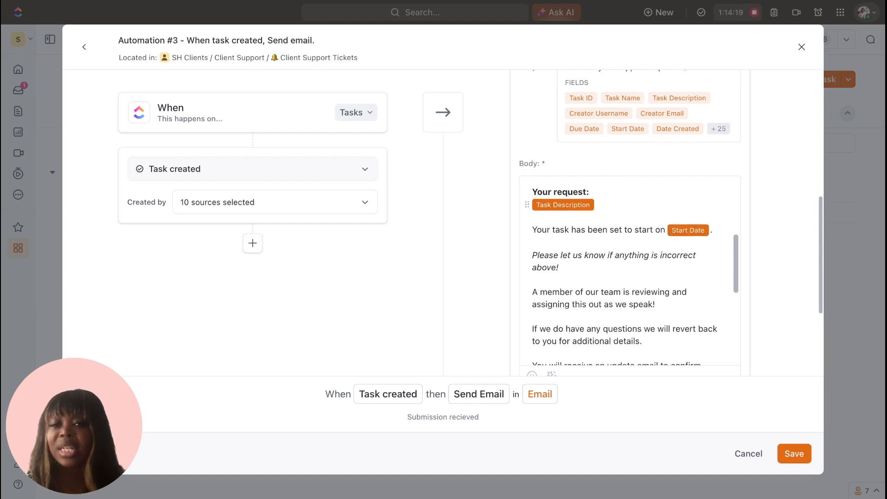
scroll(628, 273, down, 10)
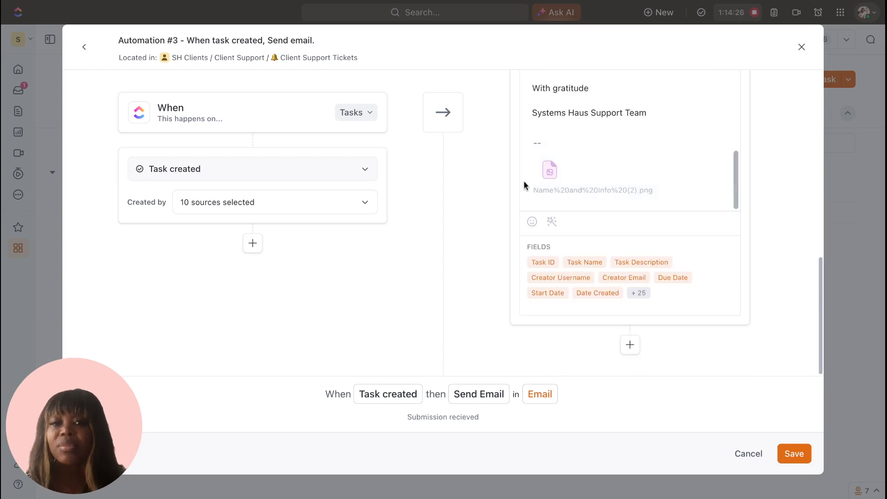
- Leave Automation #3, then examine Automation #4's status change trigger and its Send Email action, including the recipient, subject and body
scroll(525, 184, up, 5)
scroll(525, 185, up, 5)
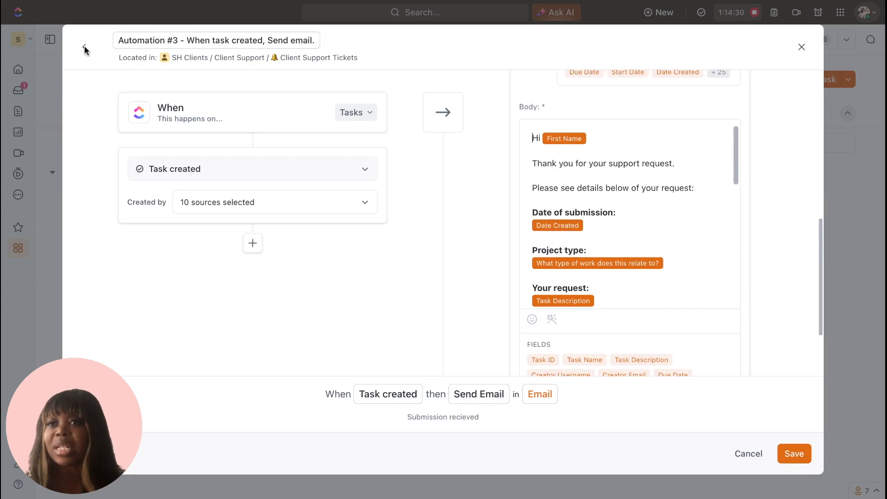
click(84, 47)
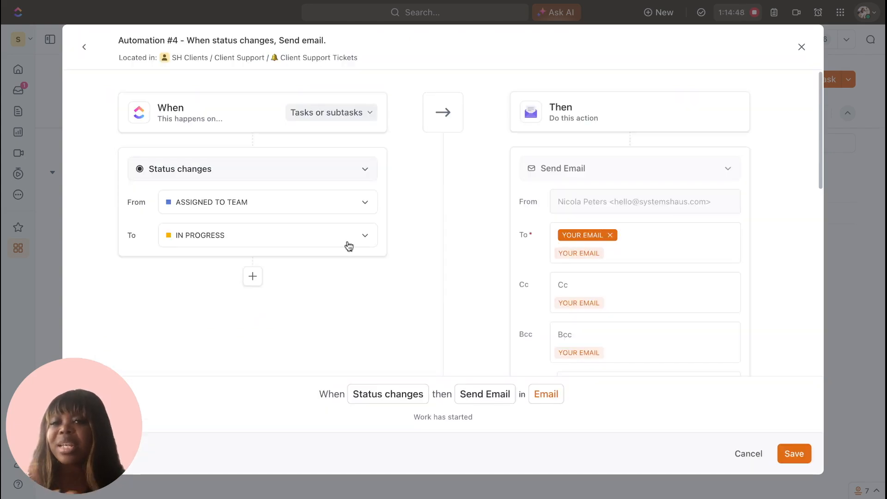
scroll(535, 301, down, 2)
scroll(535, 302, down, 6)
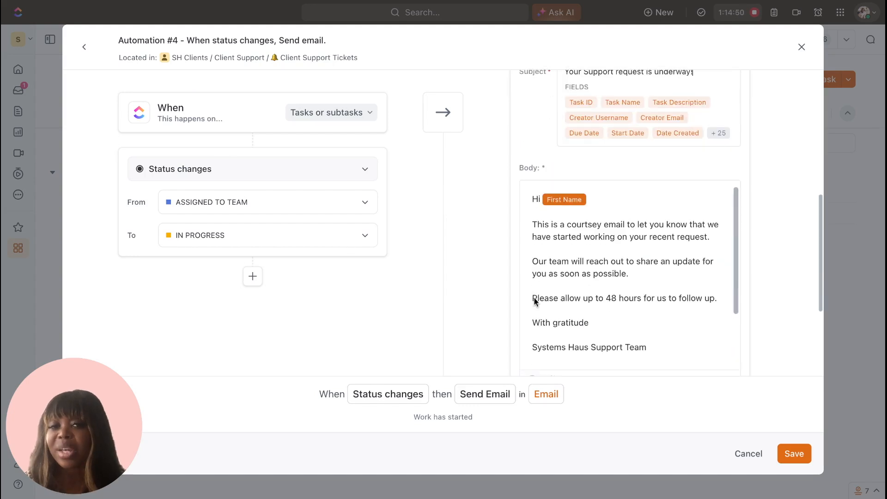
scroll(628, 277, up, 1)
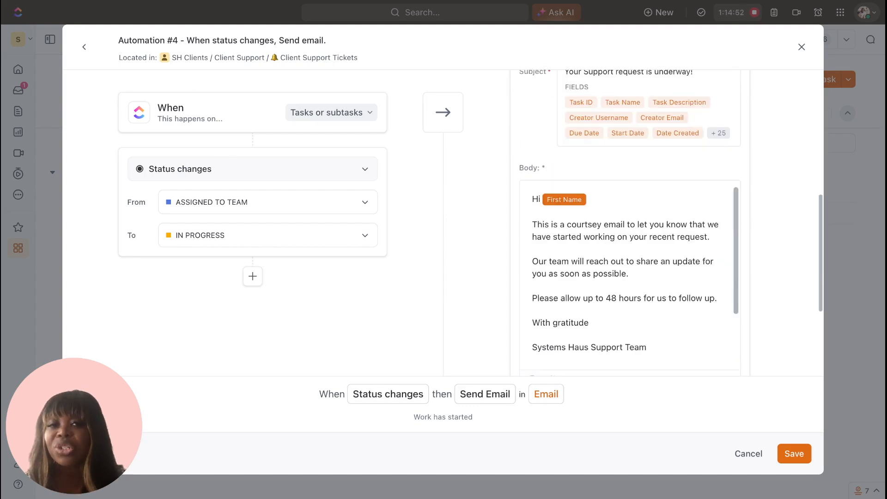
scroll(519, 274, up, 3)
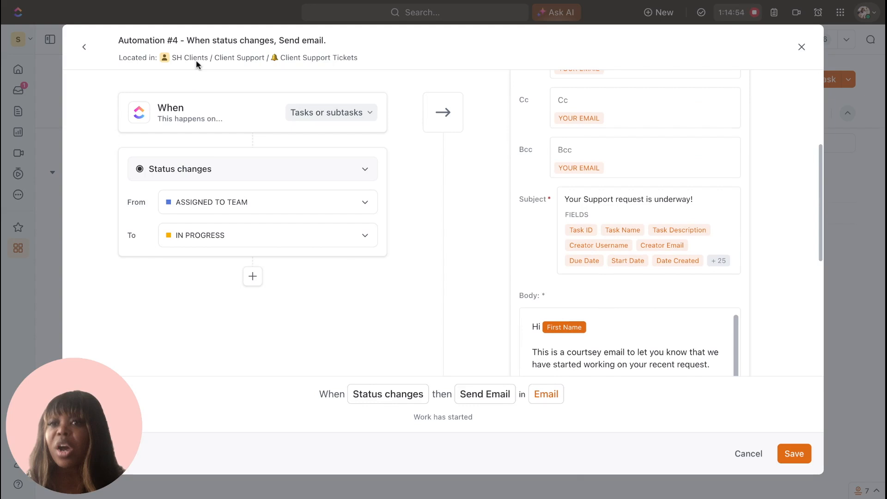
click(84, 49)
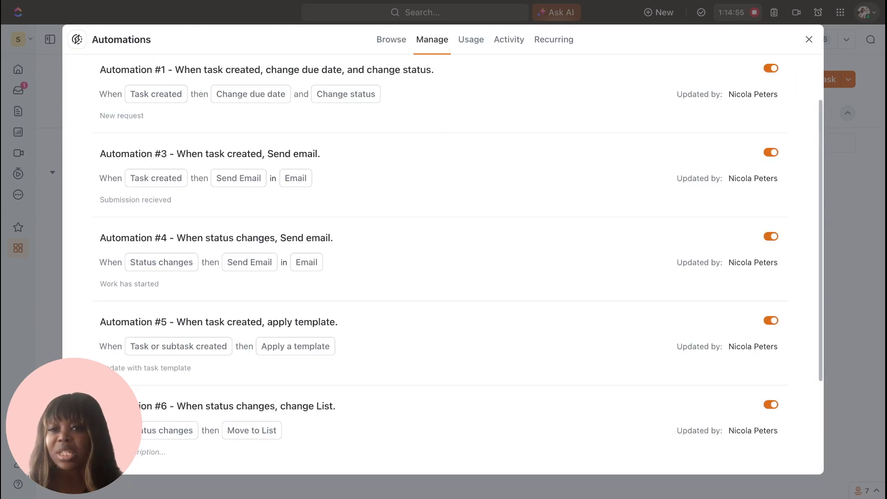
- Add a Client Support Tickets automation triggered when a task's status changes from any status to Internal Review
scroll(392, 178, down, 2)
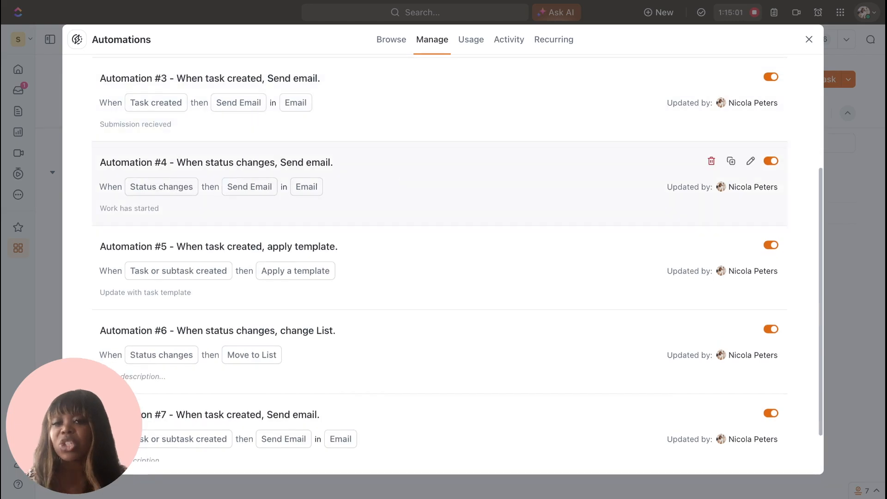
scroll(439, 259, up, 4)
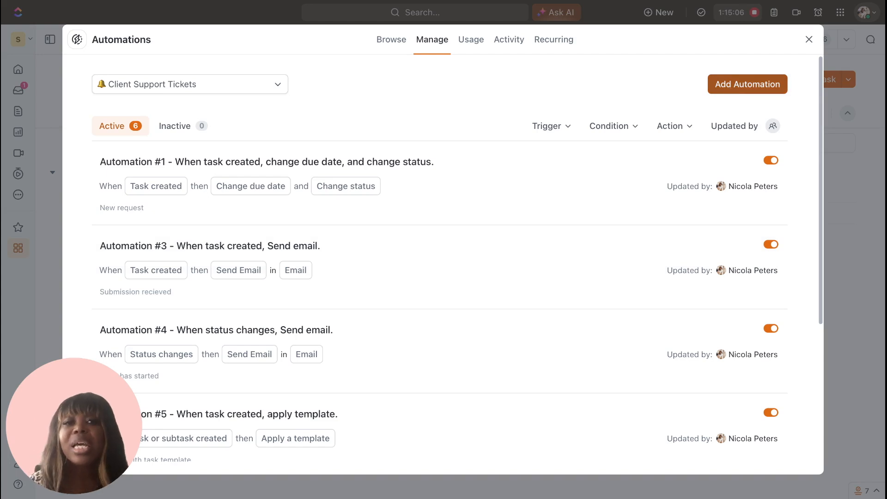
click(748, 84)
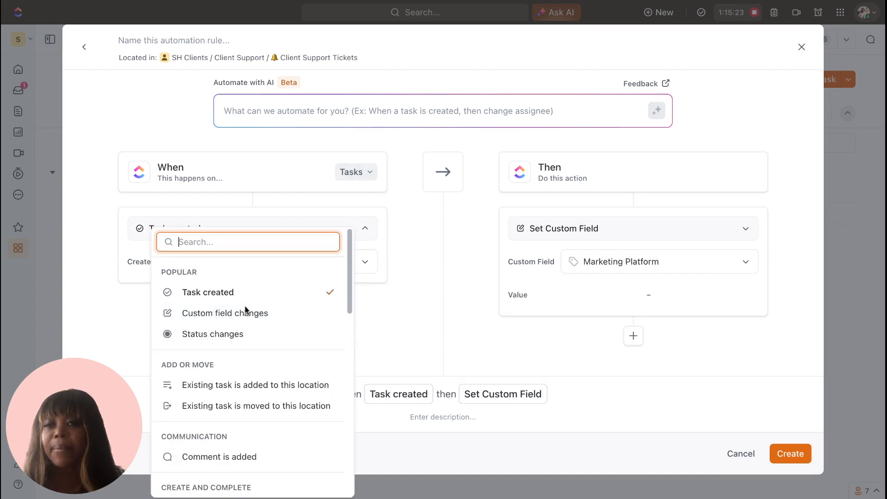
click(236, 335)
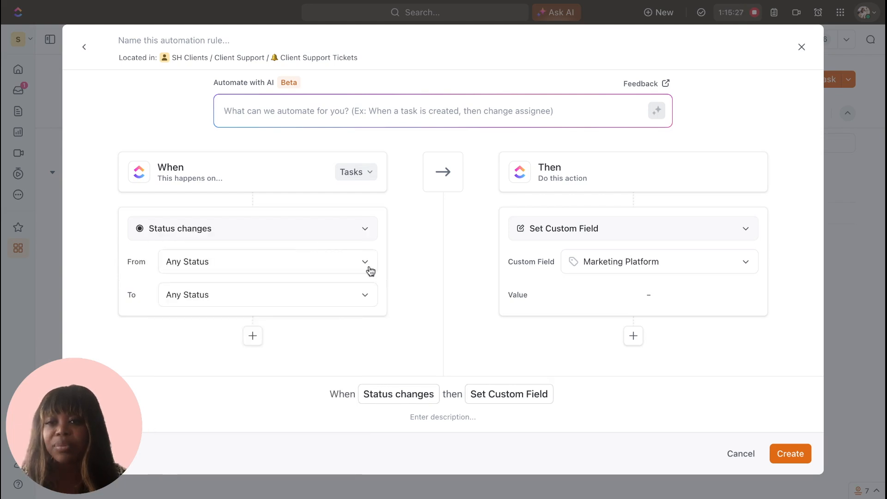
click(365, 296)
click(175, 376)
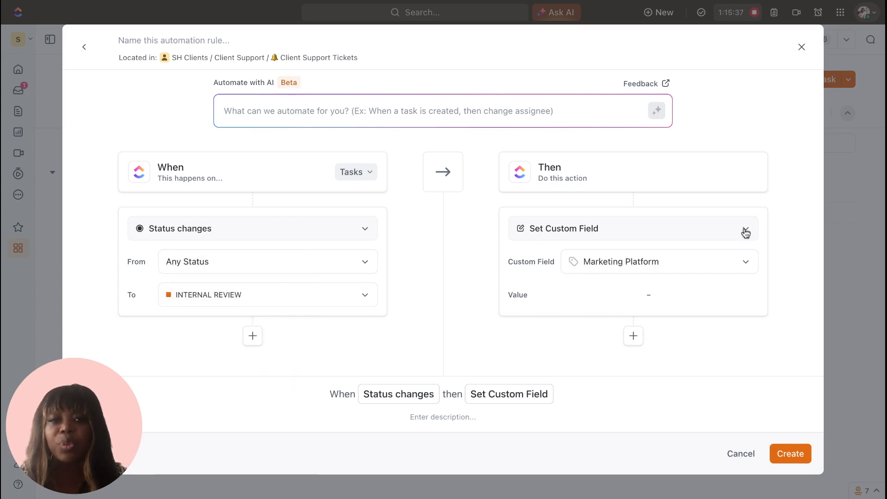
- Make the action create a subtask named "Review :" plus the Task Name field, with status Assigned to Team and a description requesting review
click(746, 232)
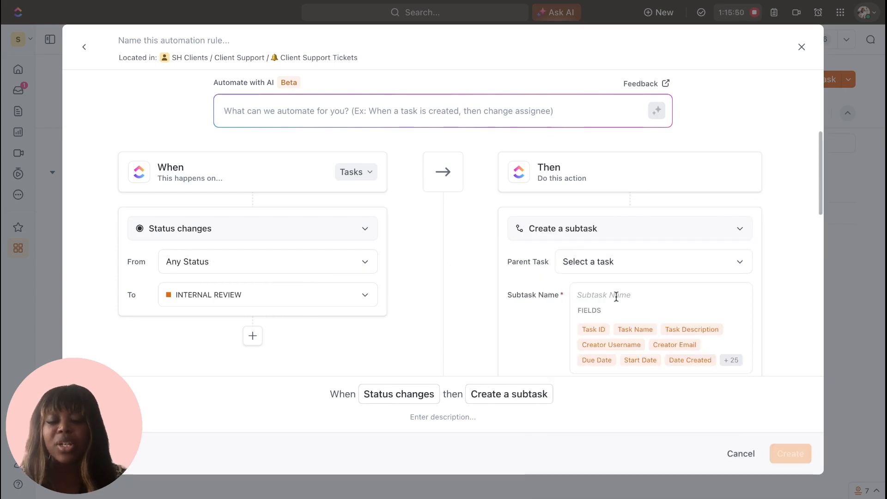
text(Review : Task Name)
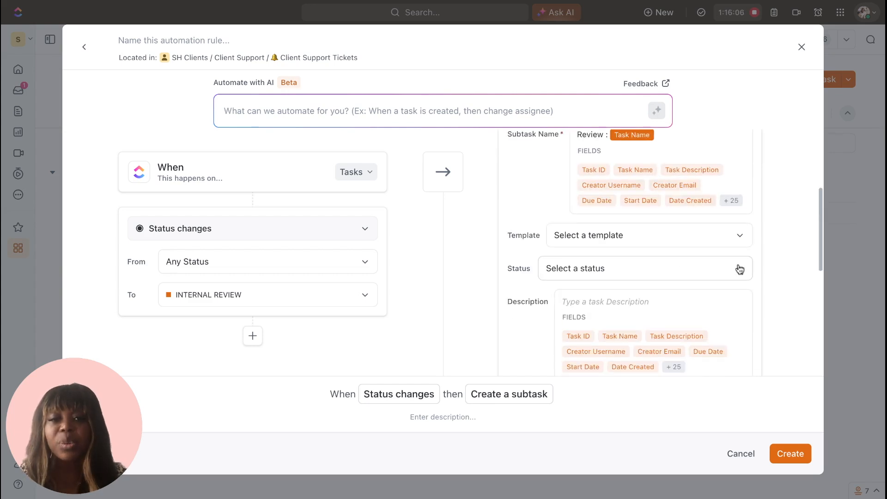
click(740, 269)
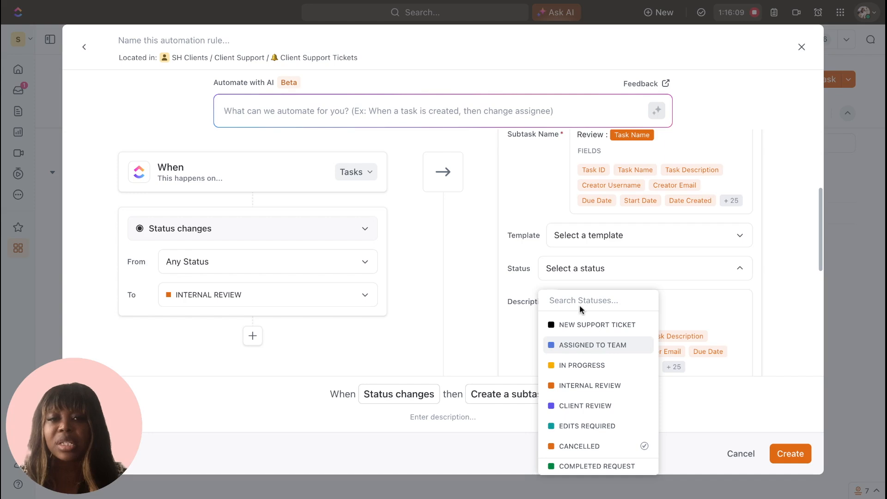
click(593, 346)
scroll(601, 257, down, 1)
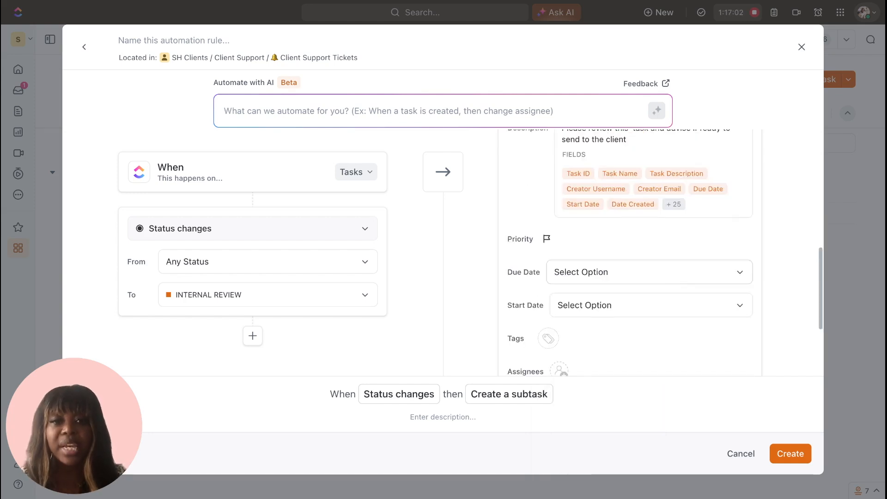
- Set the subtask's due date to On trigger date, add an assignee, create the automation and close the automations window
click(647, 272)
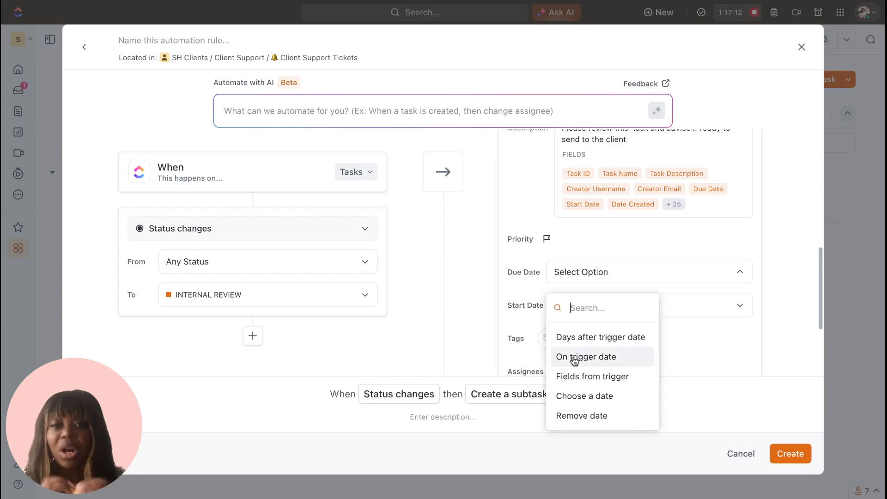
click(574, 358)
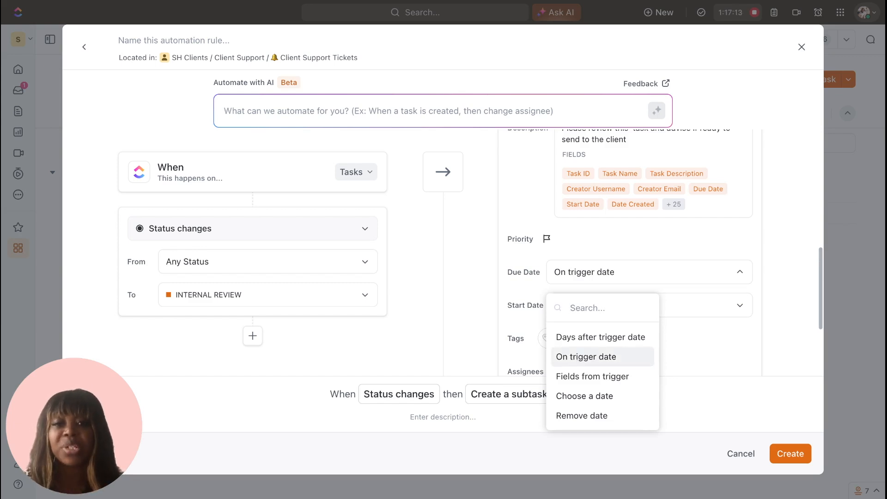
scroll(559, 319, down, 2)
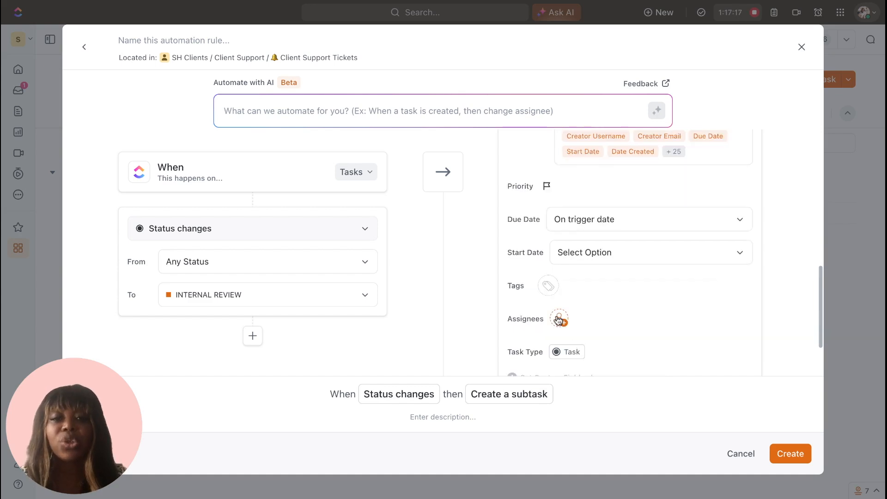
click(559, 319)
scroll(602, 335, down, 1)
click(593, 437)
click(742, 299)
scroll(741, 300, down, 2)
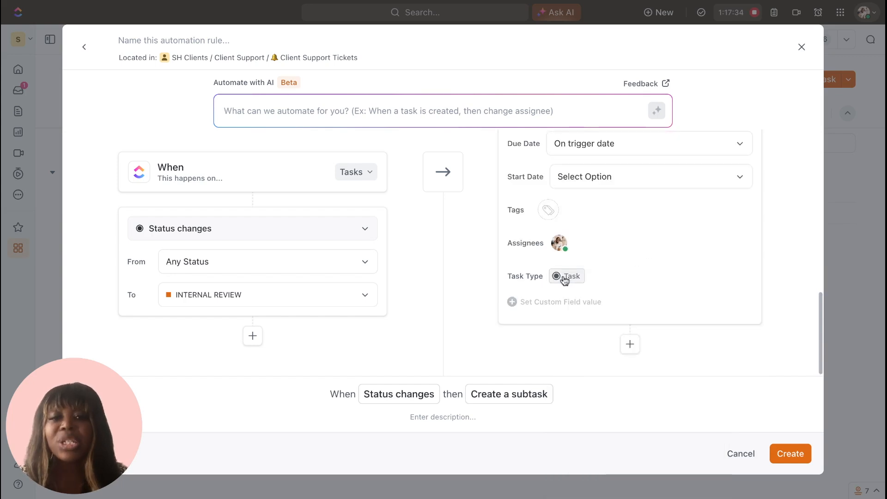
click(786, 458)
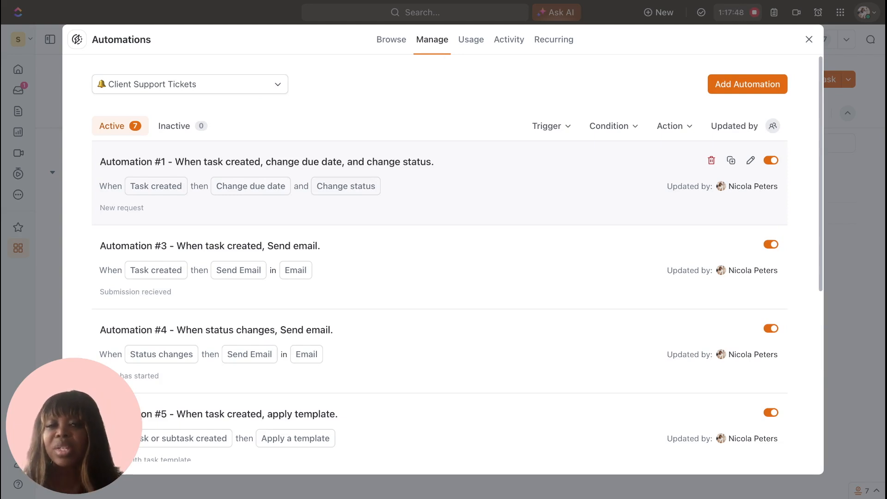
click(808, 41)
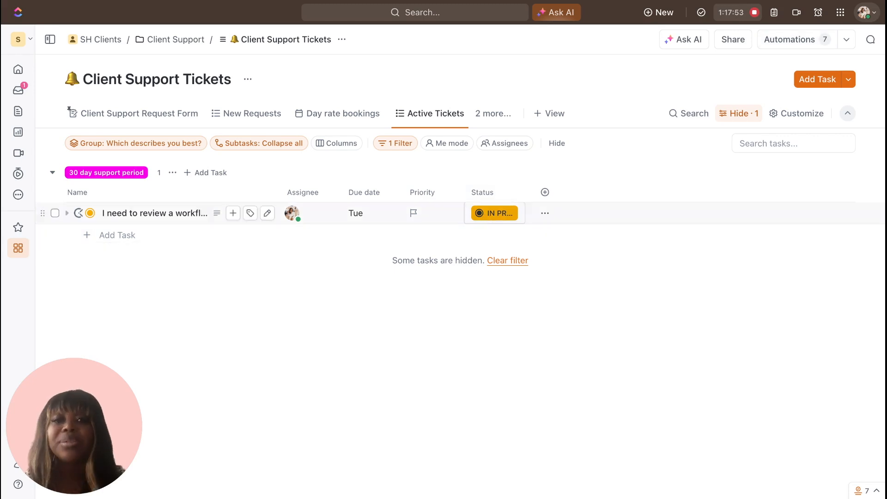
- Set the "I need to review a workflow" ticket's status to Internal Review and its Review subtask's status to Client Review
click(486, 215)
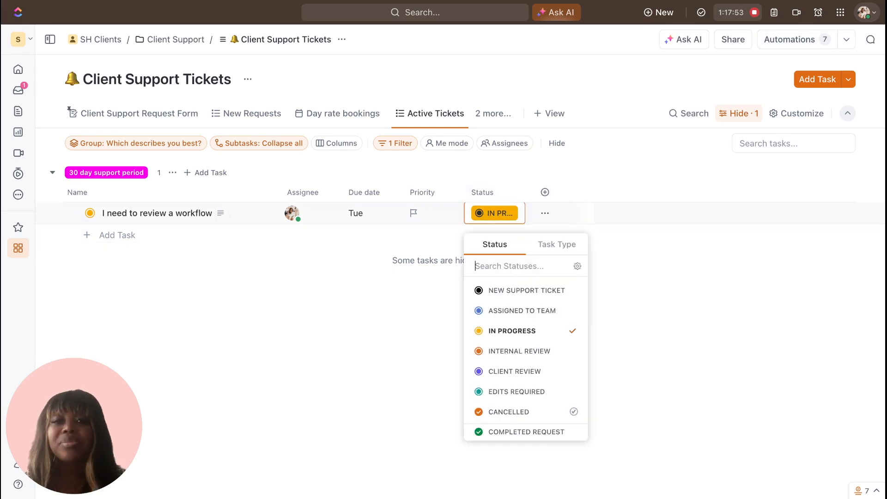
click(508, 352)
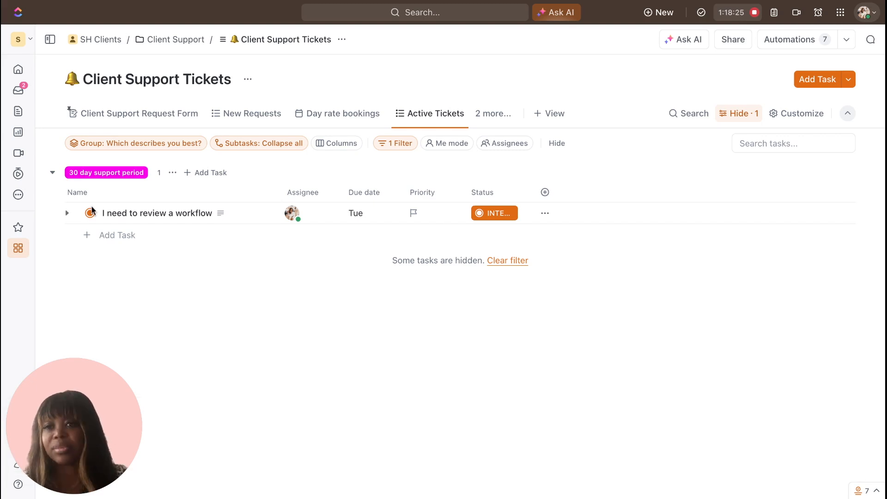
click(67, 213)
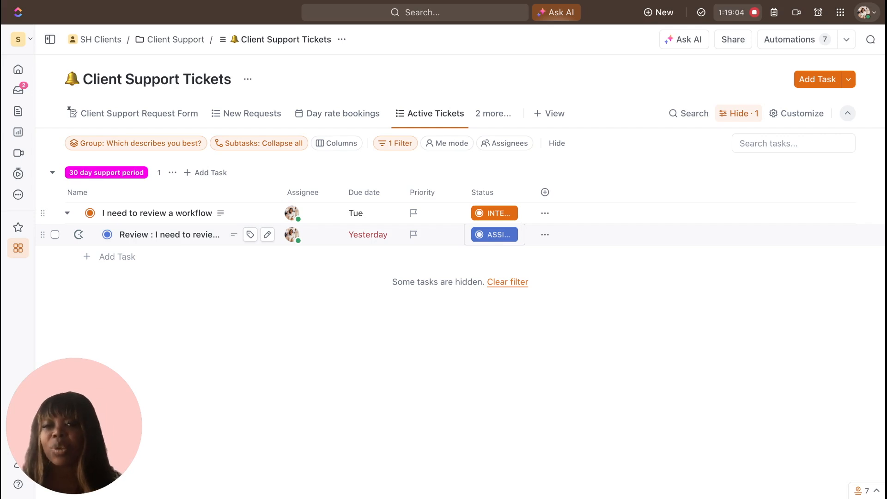
click(494, 235)
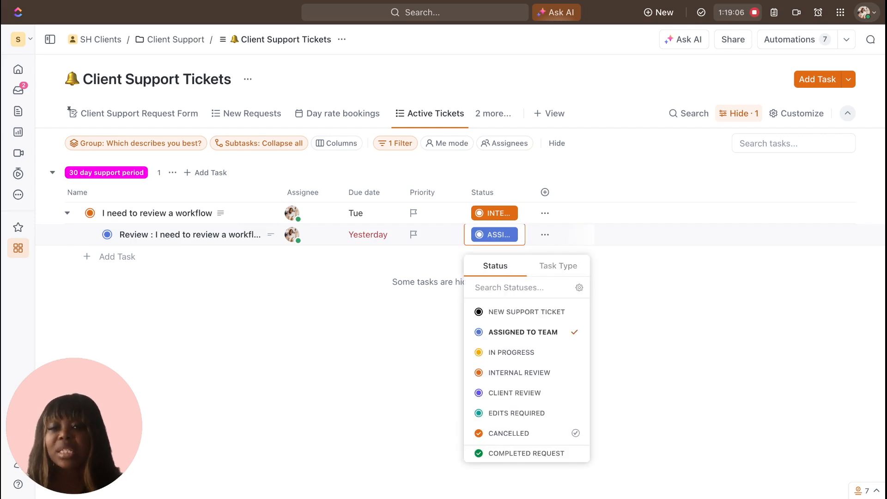
click(509, 393)
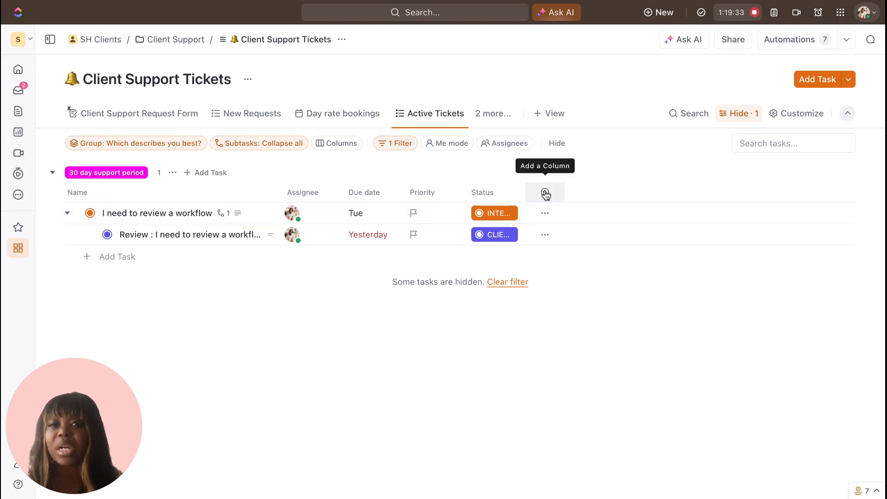
- Find the existing fields matching "feedback" and add the Link to Feedback column to the Active Tickets view
click(546, 193)
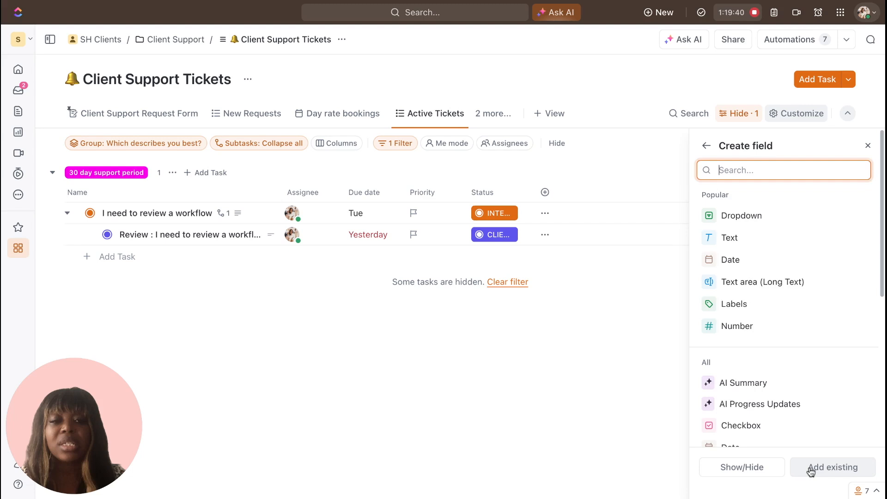
click(811, 471)
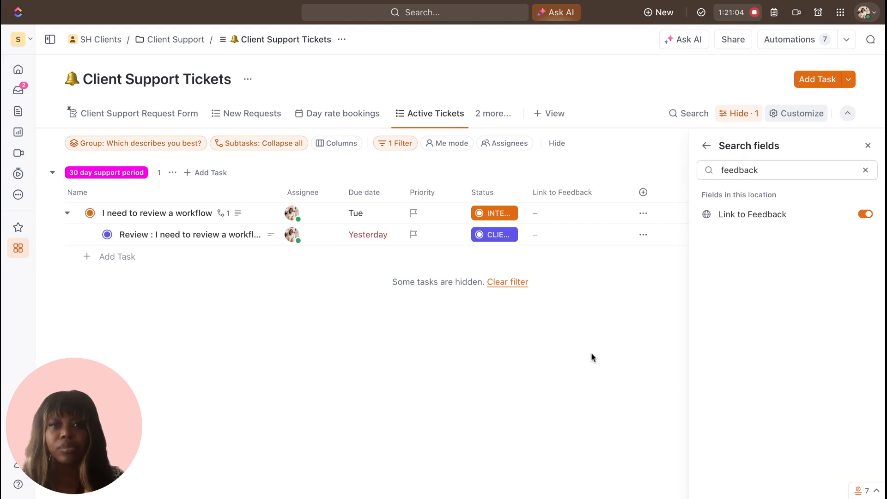
click(592, 354)
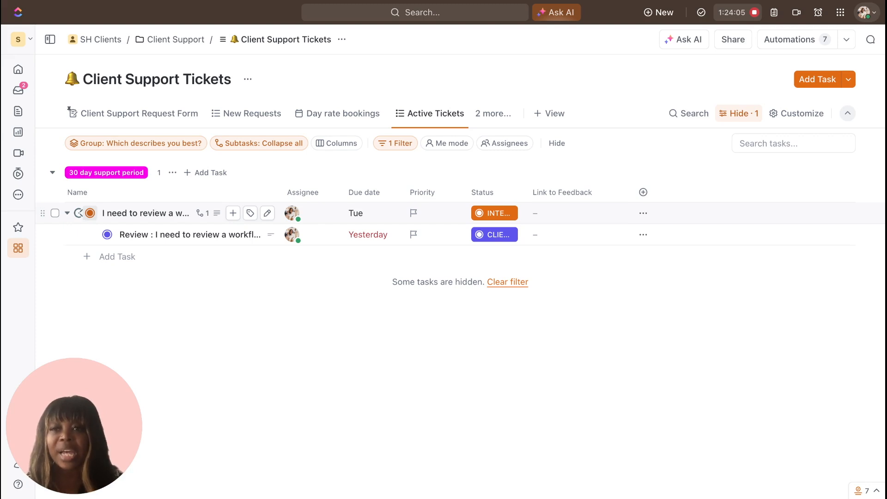
- Set the "I need to review a workflow" ticket to Completed Request, resolving all its items, and open the Closed Tickets view
click(90, 213)
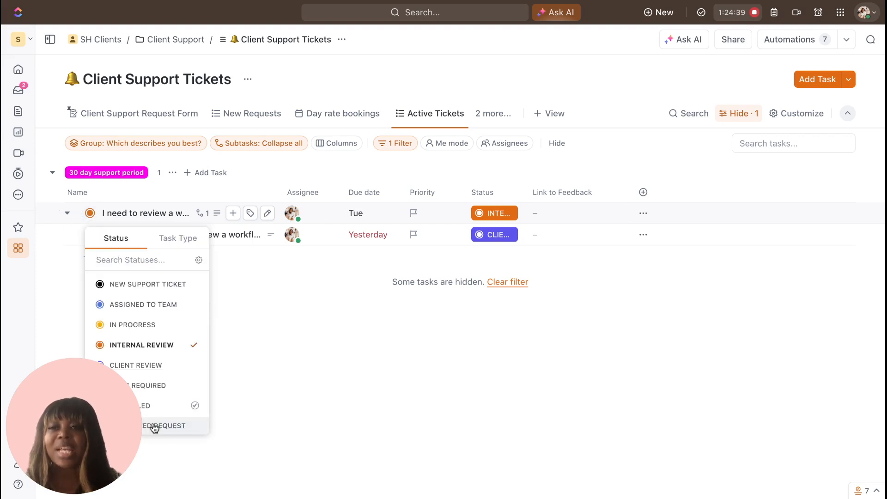
click(154, 427)
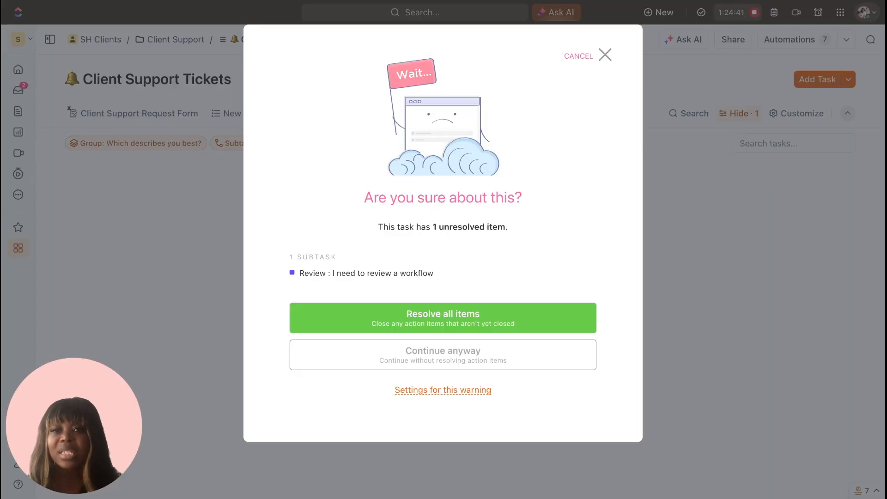
click(436, 323)
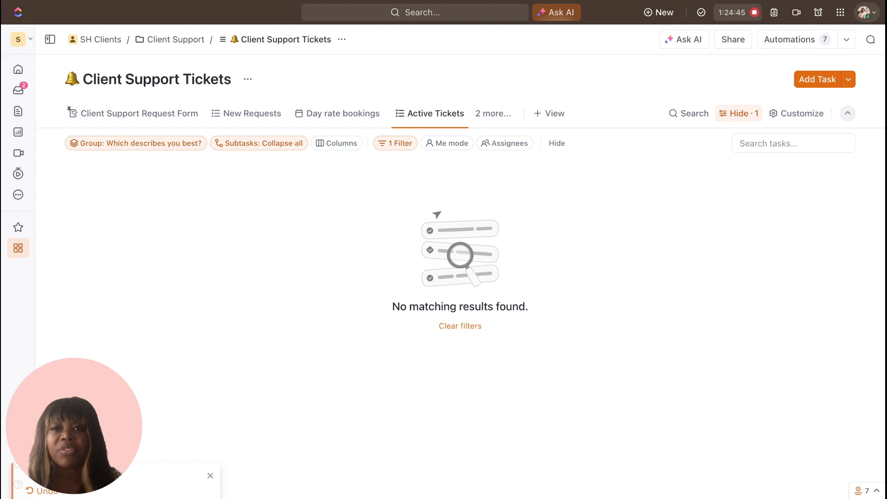
click(486, 117)
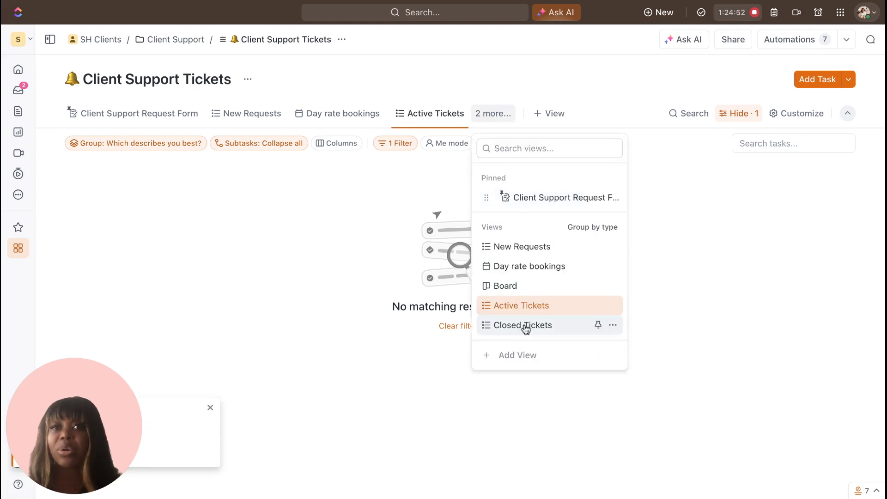
click(525, 326)
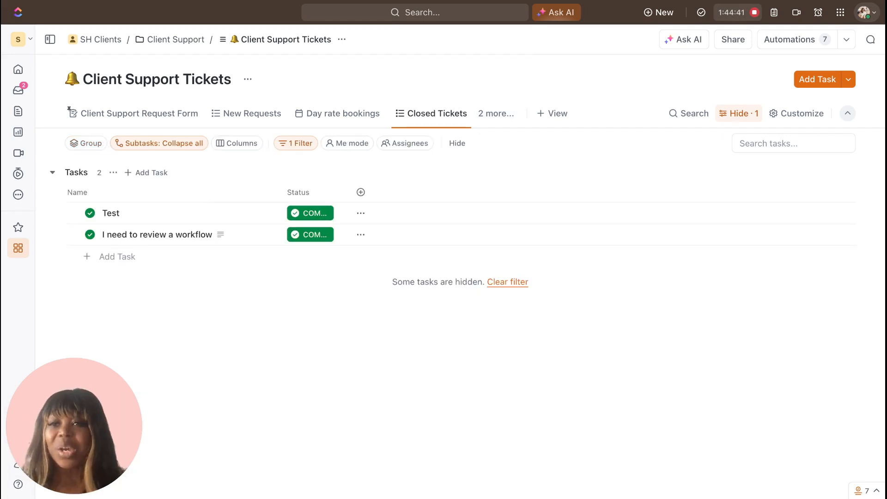